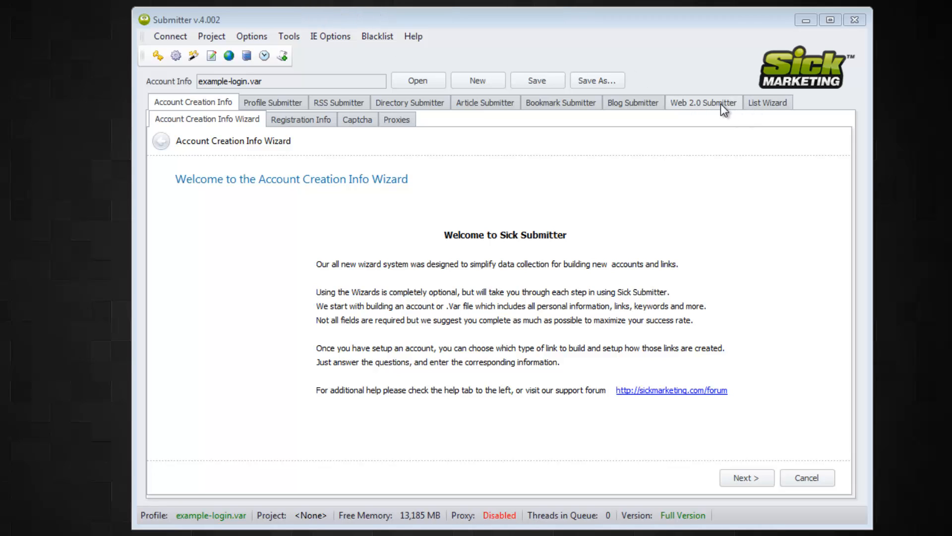
# - Switch to the Blog Submitter tab, then open and close the Data Manager (Sick Manager 1.04)
pyautogui.click(631, 105)
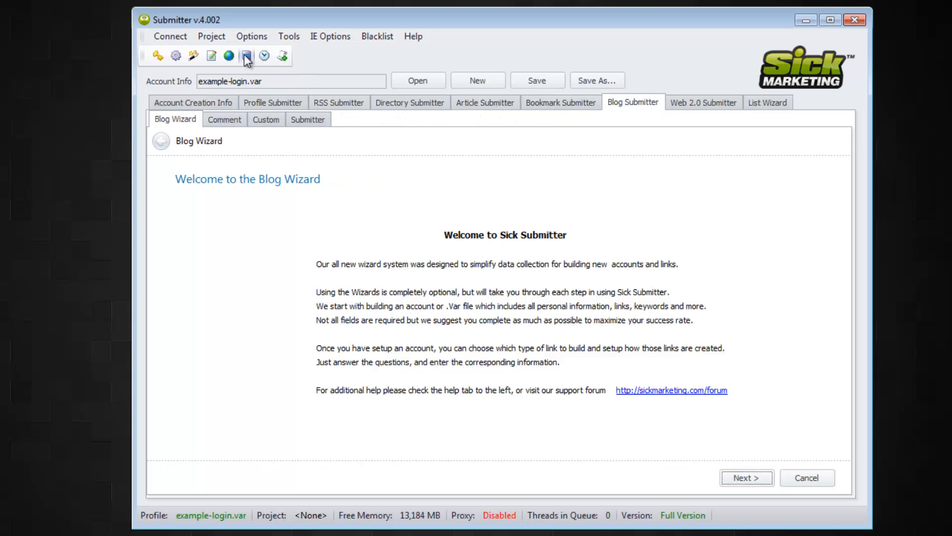
pyautogui.click(246, 56)
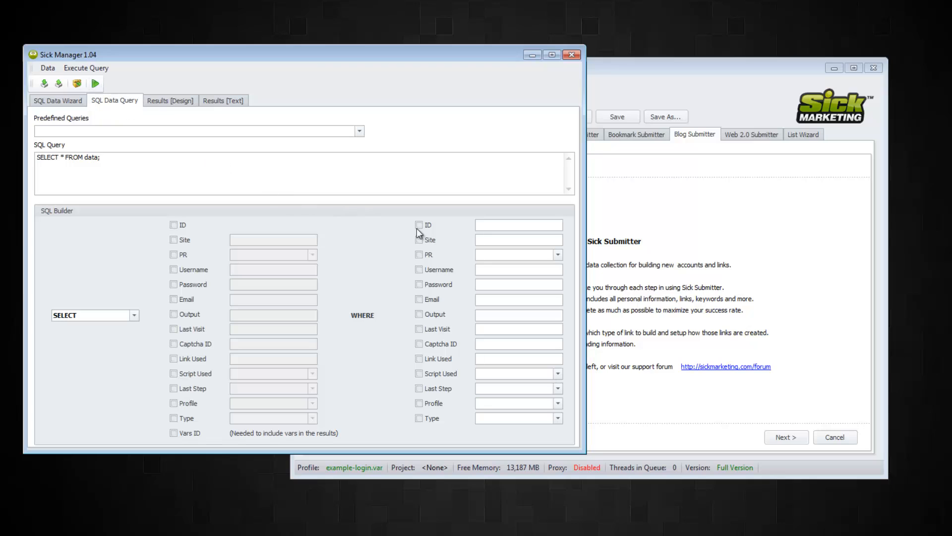
pyautogui.click(572, 55)
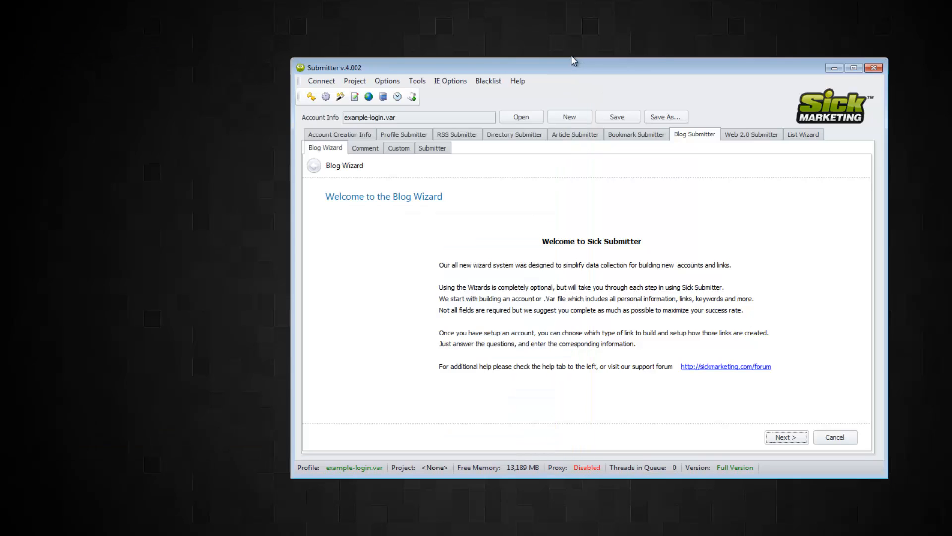
pyautogui.click(397, 98)
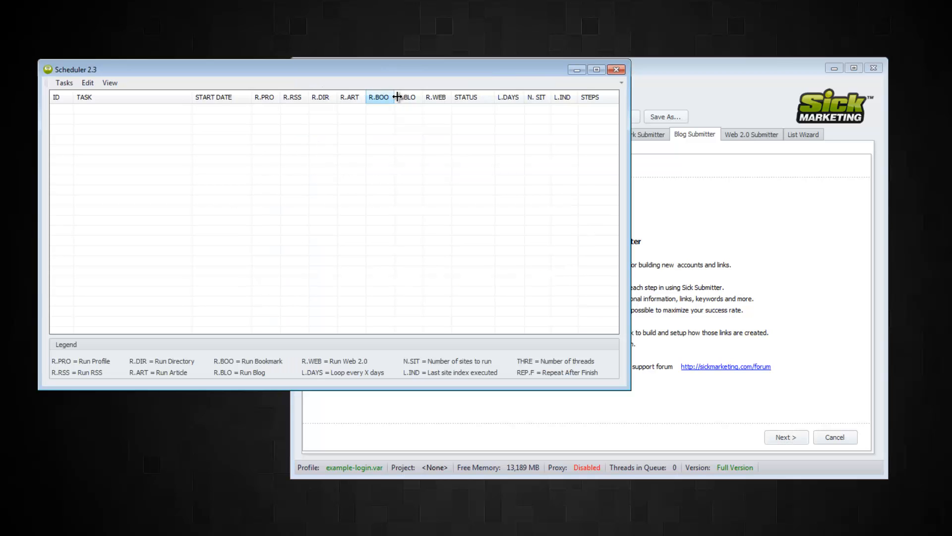
pyautogui.moveTo(154, 73); pyautogui.dragTo(287, 148)
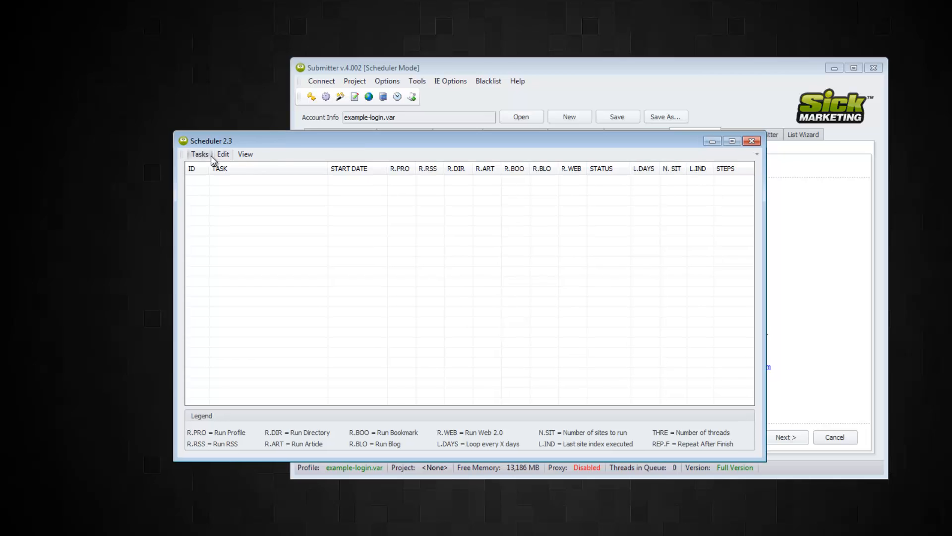
pyautogui.click(200, 154)
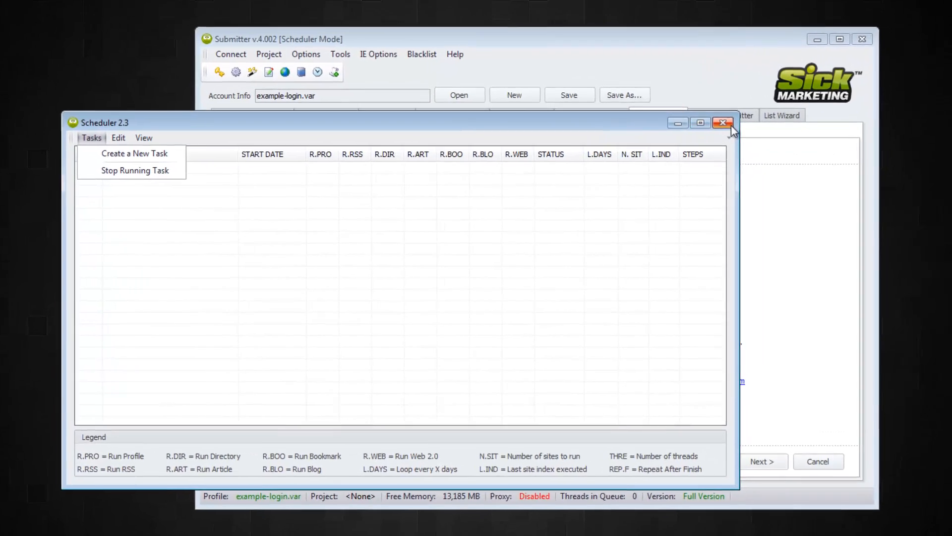
pyautogui.click(730, 125)
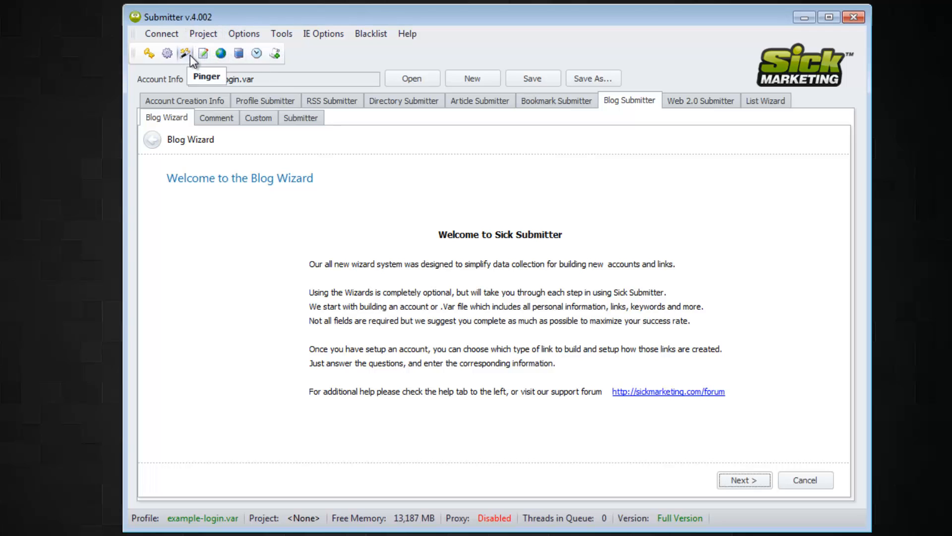
pyautogui.click(306, 36)
pyautogui.moveTo(281, 32)
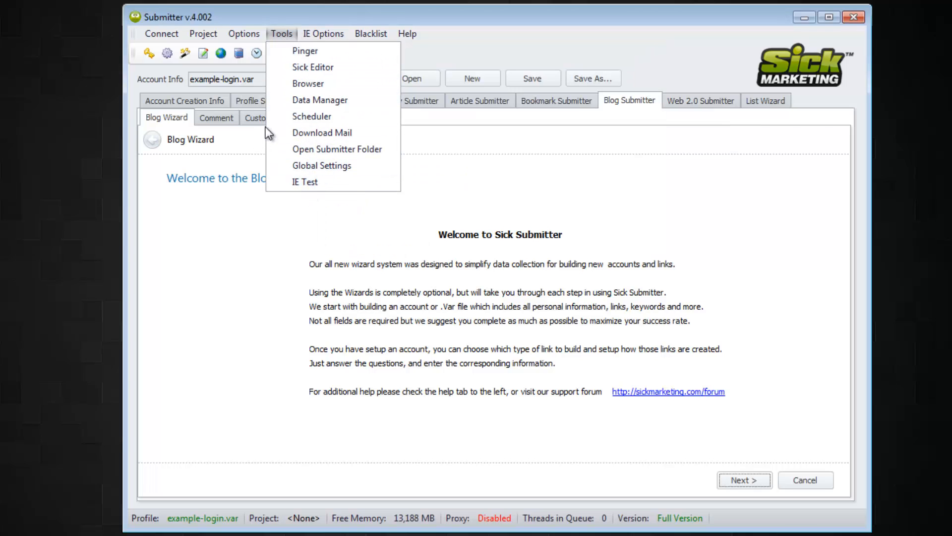
pyautogui.moveTo(490, 21); pyautogui.dragTo(439, 27)
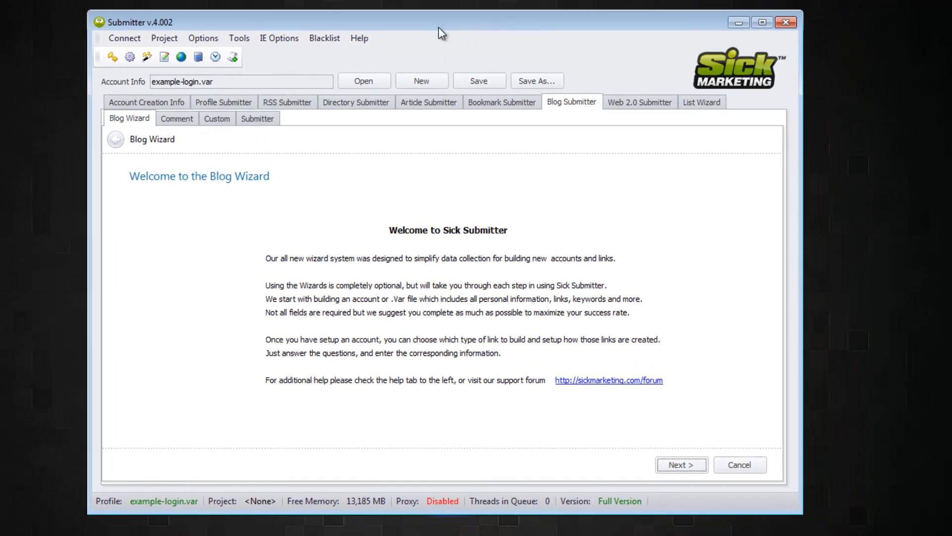
# - Glance at Registration Info, then return to the Account Creation Info Wizard welcome page
pyautogui.click(150, 102)
pyautogui.click(251, 125)
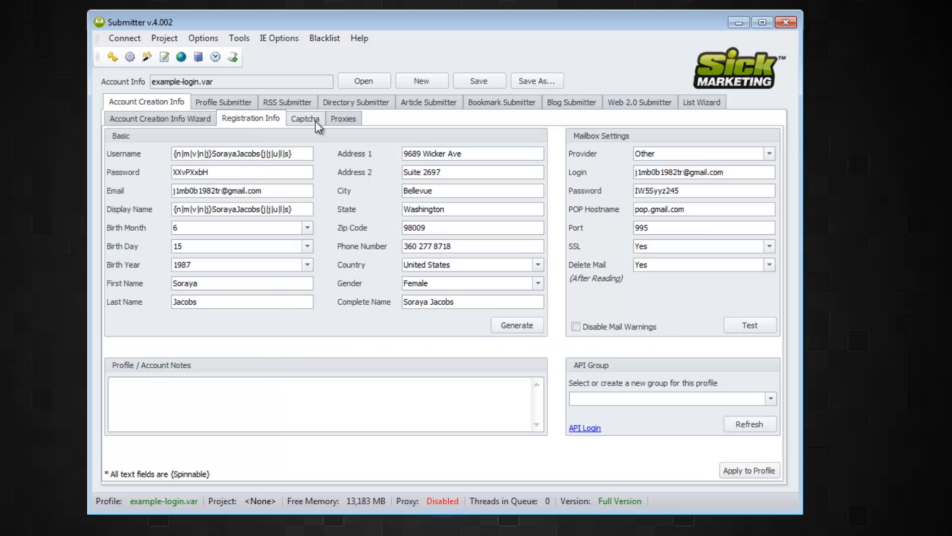
pyautogui.click(158, 119)
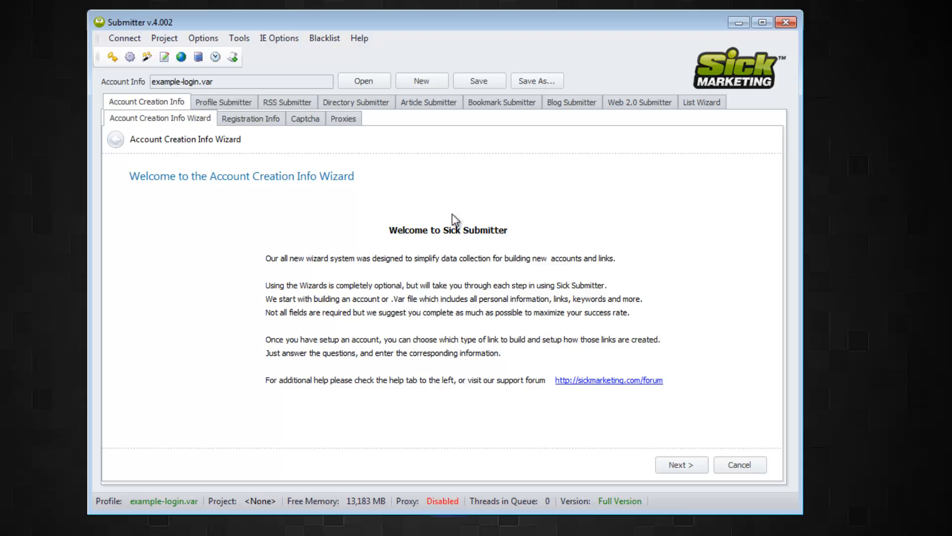
# - Advance the wizard to Step 2: Mailbox Settings, then show the Registration Info page
pyautogui.click(680, 467)
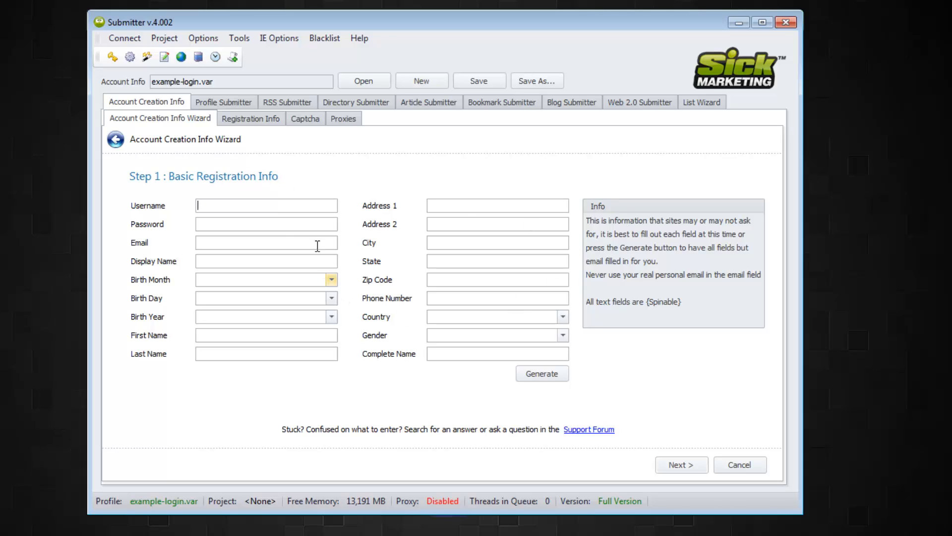
pyautogui.click(681, 465)
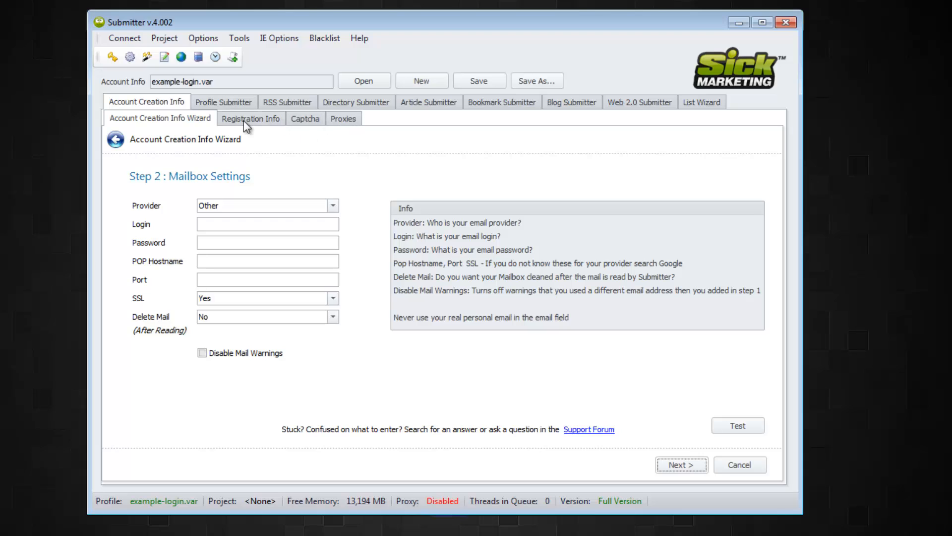
pyautogui.click(231, 117)
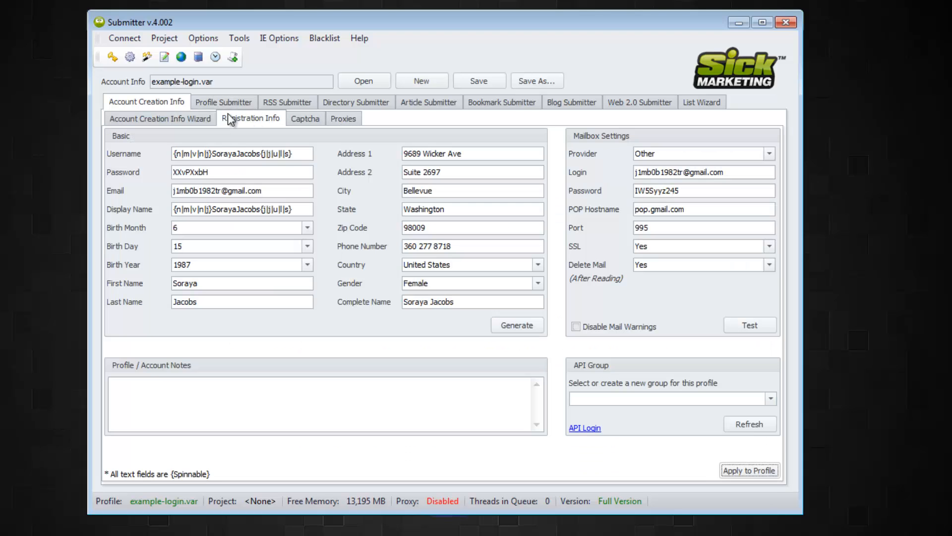
pyautogui.moveTo(308, 153); pyautogui.dragTo(171, 155)
pyautogui.click(190, 154)
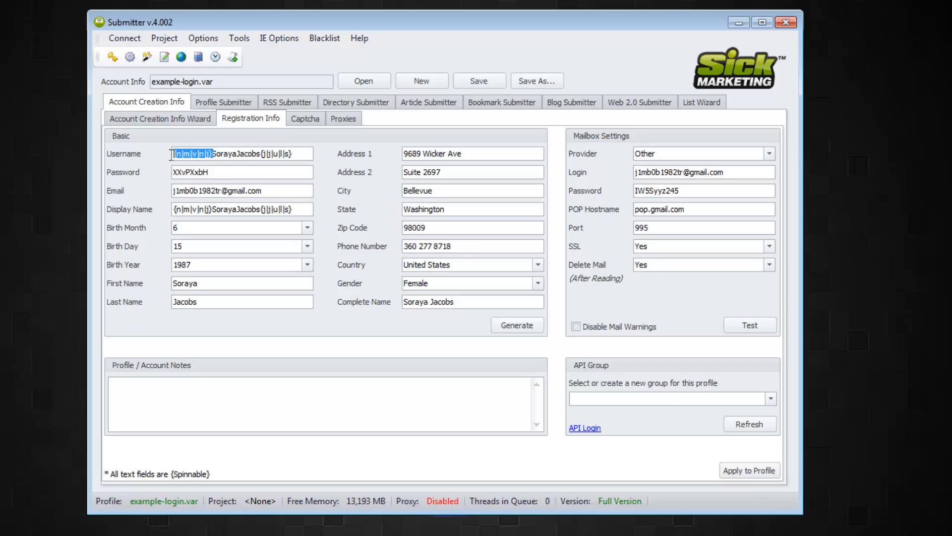
pyautogui.moveTo(261, 153); pyautogui.dragTo(323, 156)
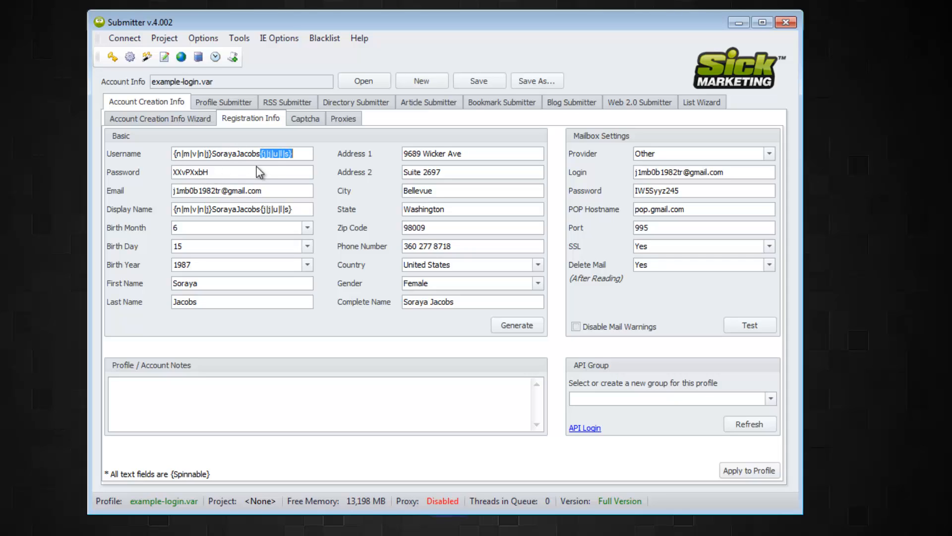
pyautogui.click(303, 154)
pyautogui.moveTo(303, 154); pyautogui.dragTo(281, 153)
pyautogui.moveTo(210, 172); pyautogui.dragTo(158, 175)
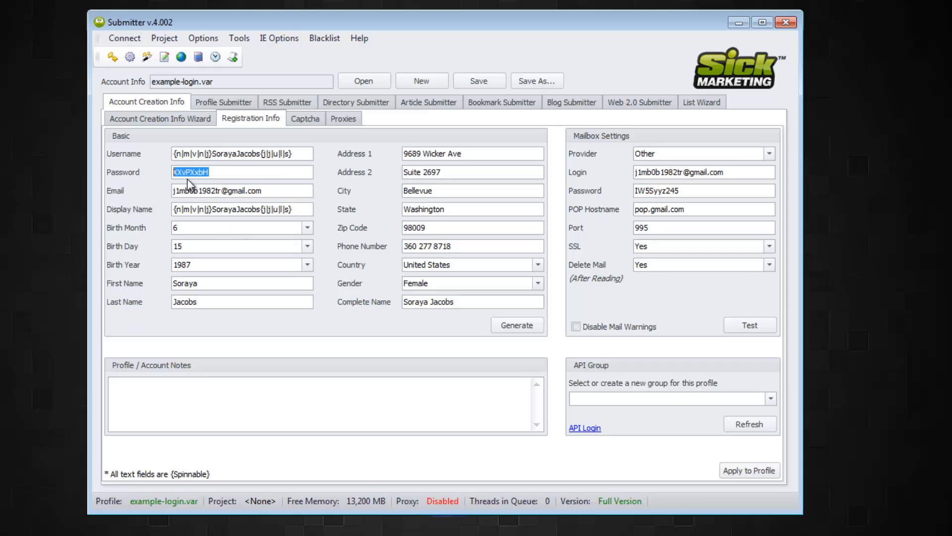
pyautogui.click(281, 187)
pyautogui.click(311, 211)
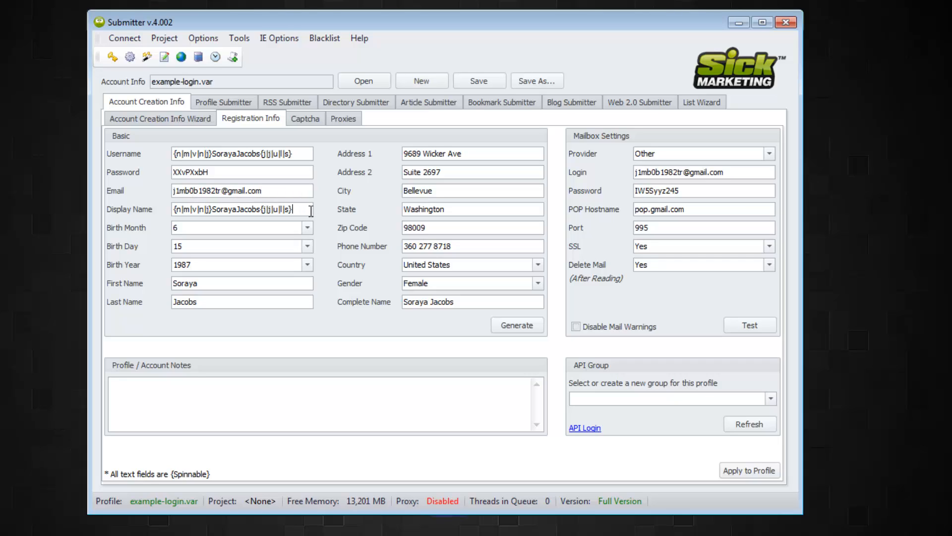
pyautogui.moveTo(289, 209); pyautogui.dragTo(159, 211)
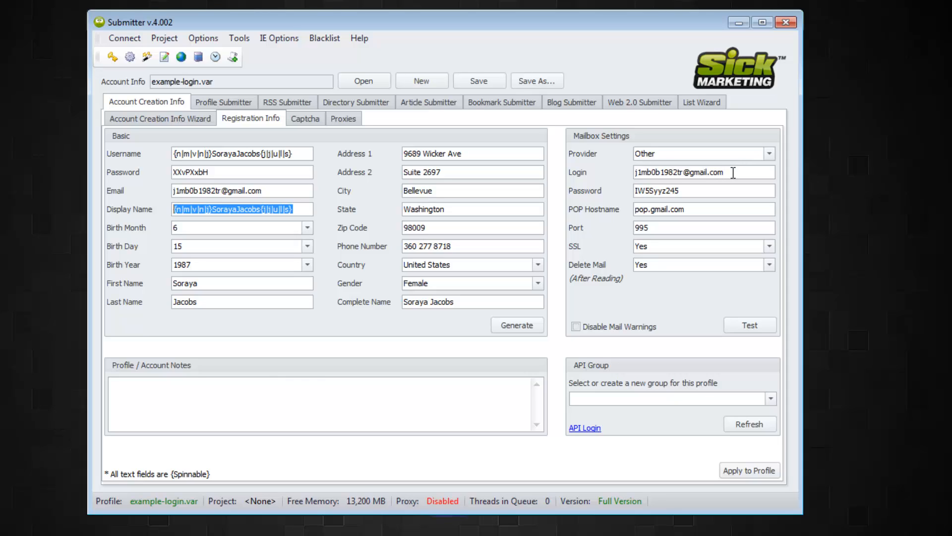
pyautogui.click(769, 156)
pyautogui.click(768, 157)
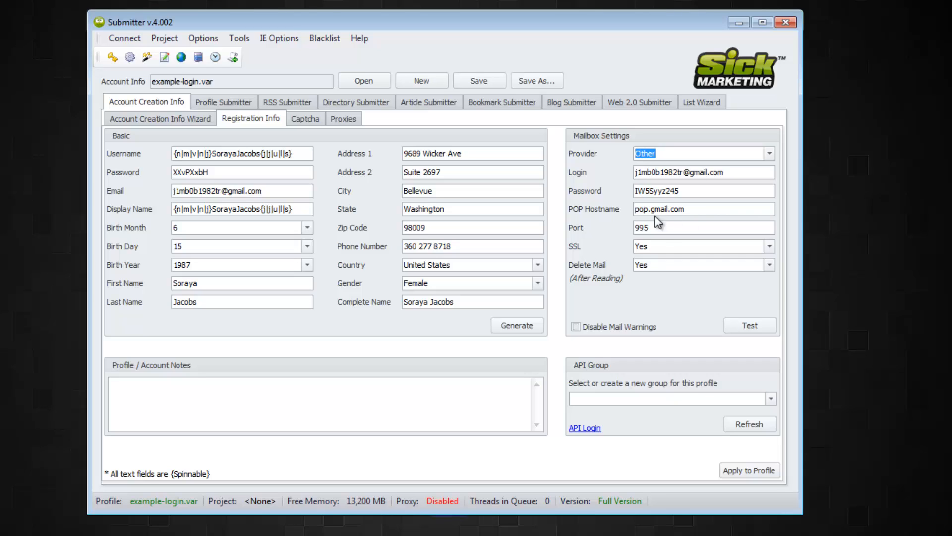
pyautogui.click(668, 231)
# - Run a successful mailbox test, leave API Group unchanged, and go to the Captcha settings
pyautogui.click(742, 326)
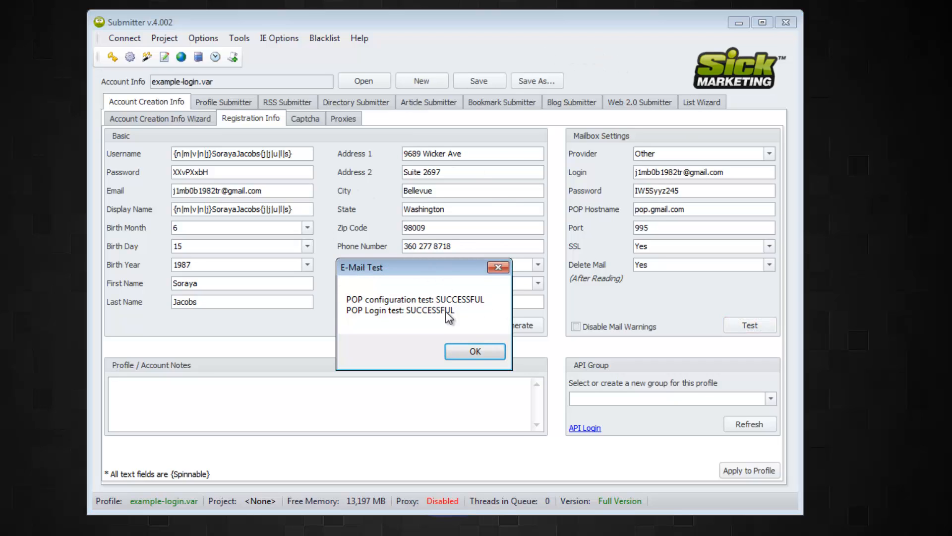
pyautogui.click(475, 353)
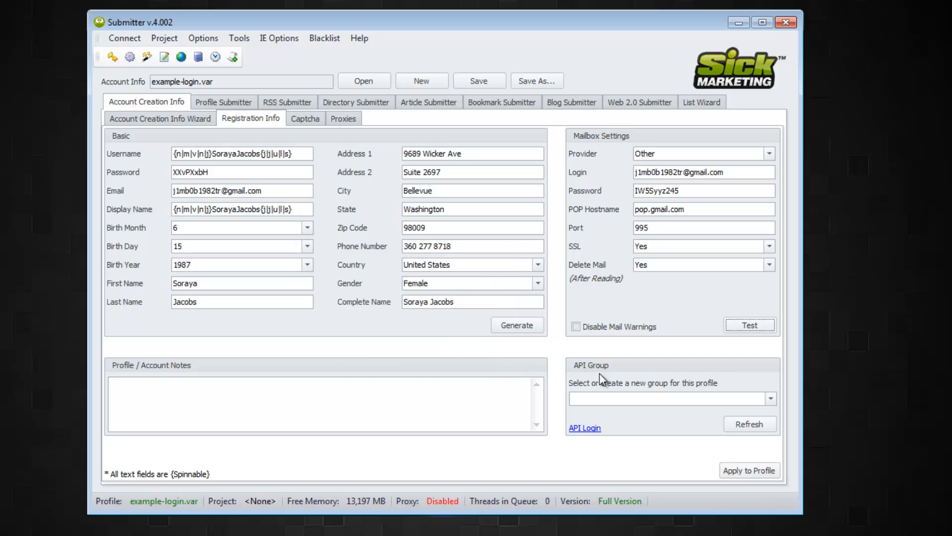
pyautogui.click(770, 400)
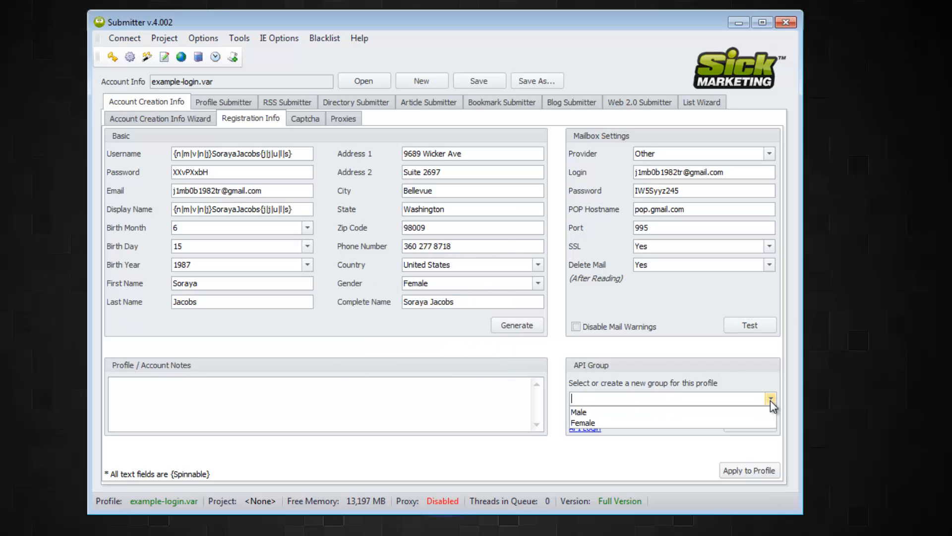
pyautogui.click(770, 400)
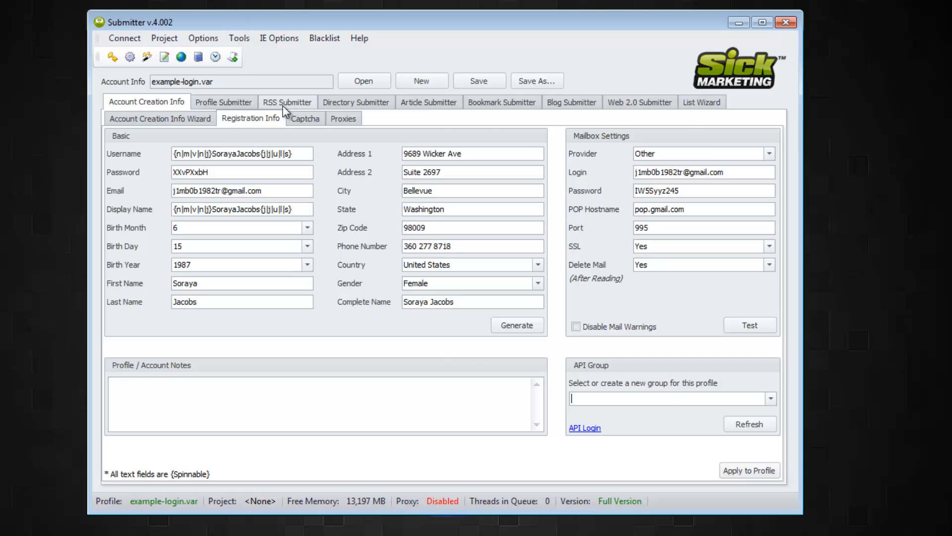
pyautogui.click(309, 119)
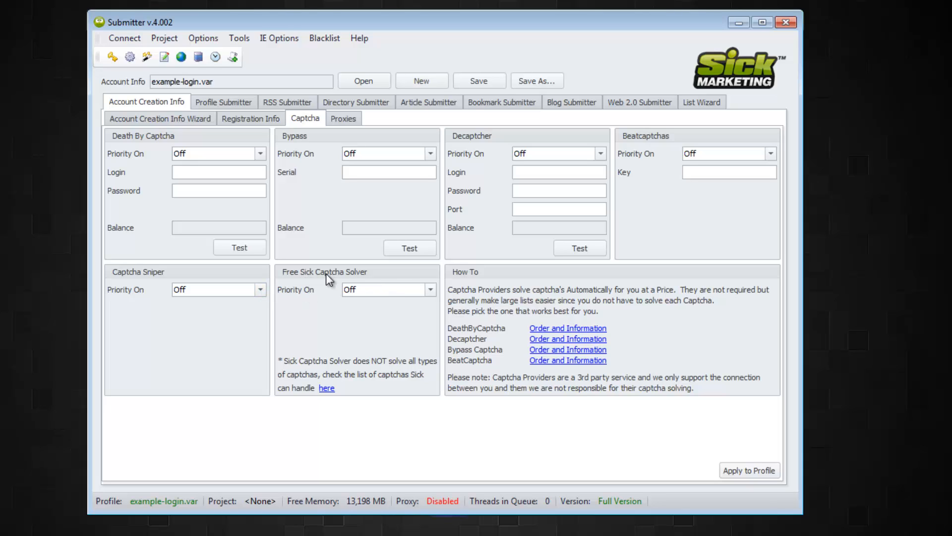
# - Keep the Free Sick Captcha Solver Off, review the Proxies list, then go to Bookmark Submitter
pyautogui.click(430, 290)
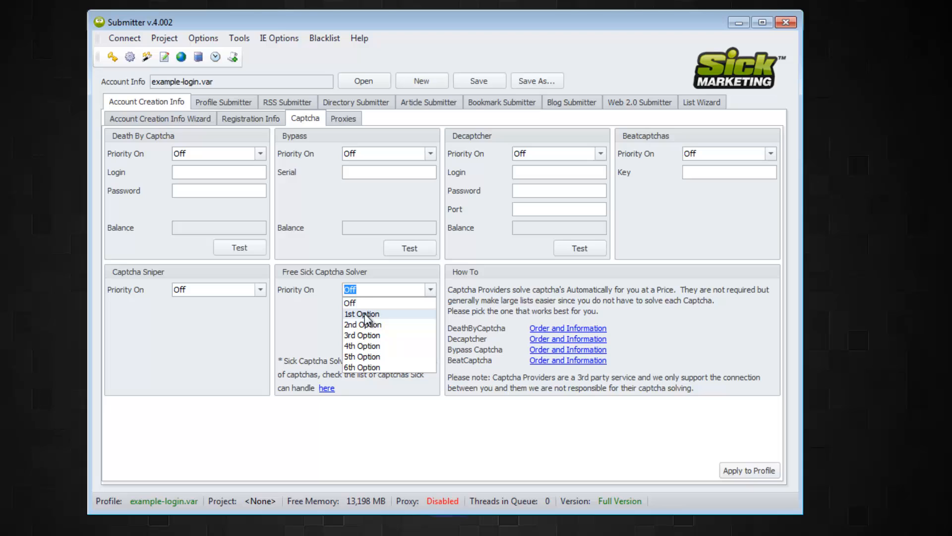
pyautogui.click(326, 320)
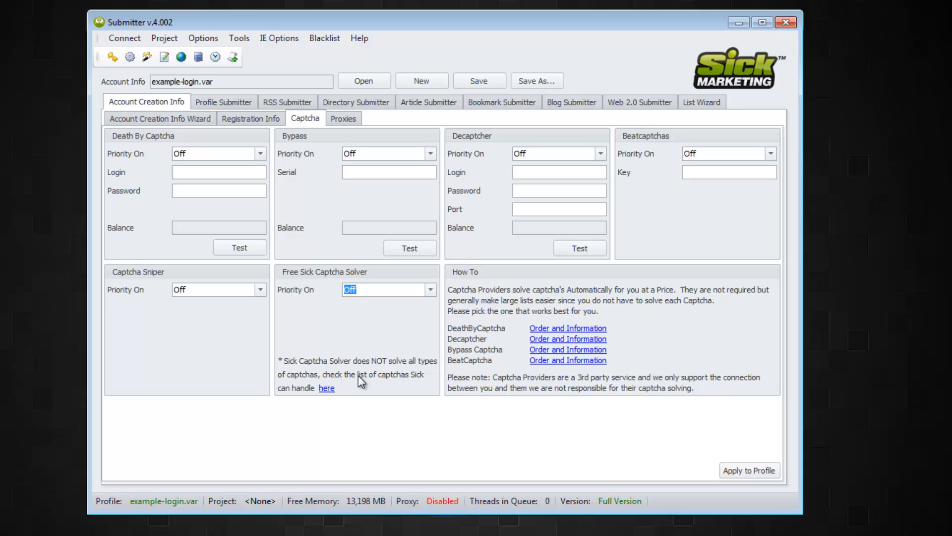
pyautogui.click(348, 121)
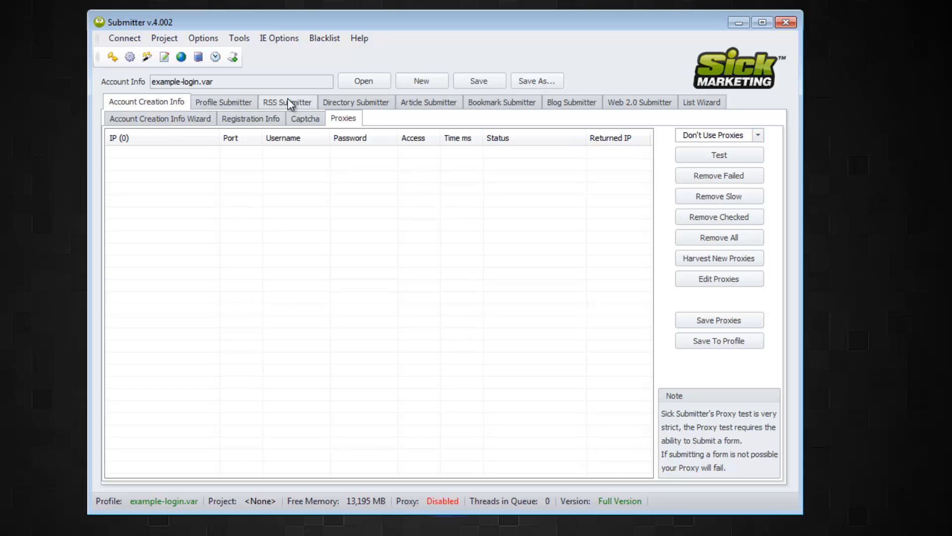
pyautogui.click(506, 104)
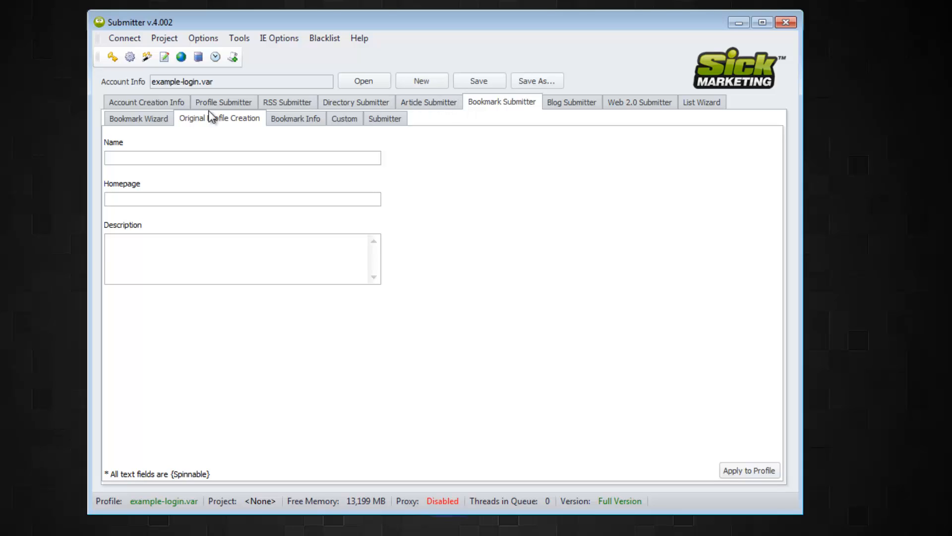
pyautogui.click(138, 121)
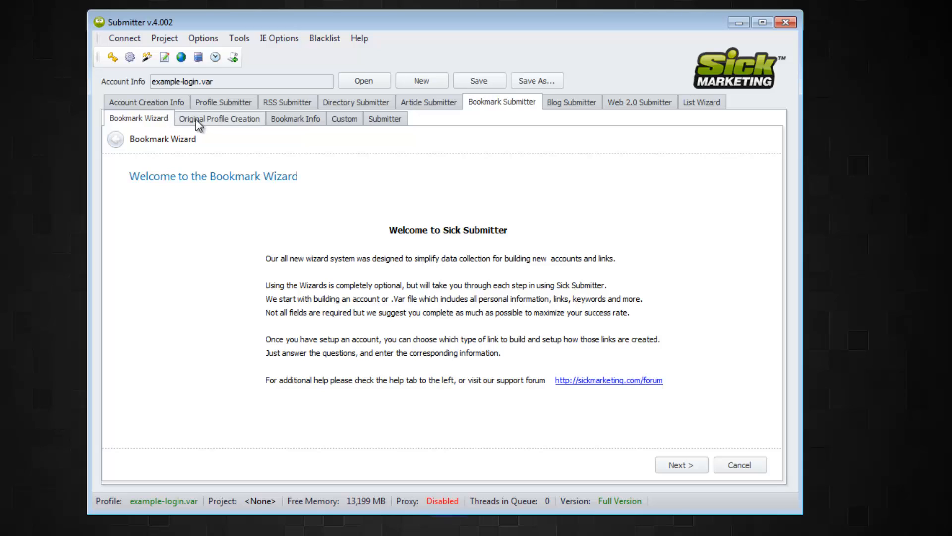
pyautogui.click(220, 124)
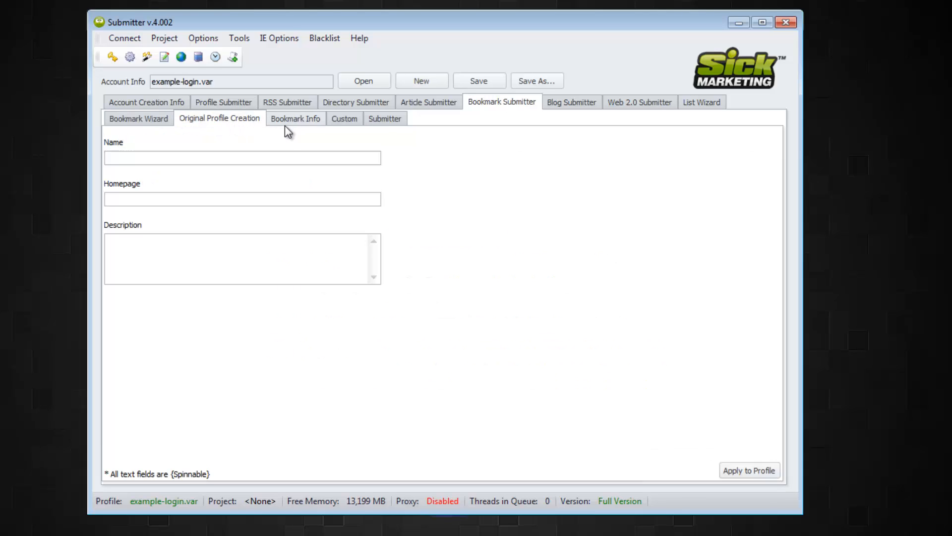
pyautogui.click(208, 157)
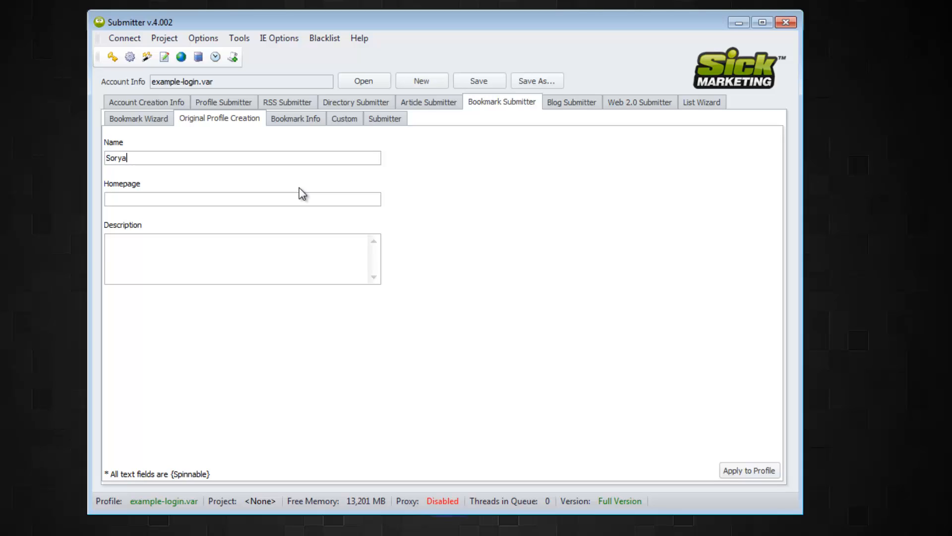
pyautogui.press('Tab')
pyautogui.write('http://www.')
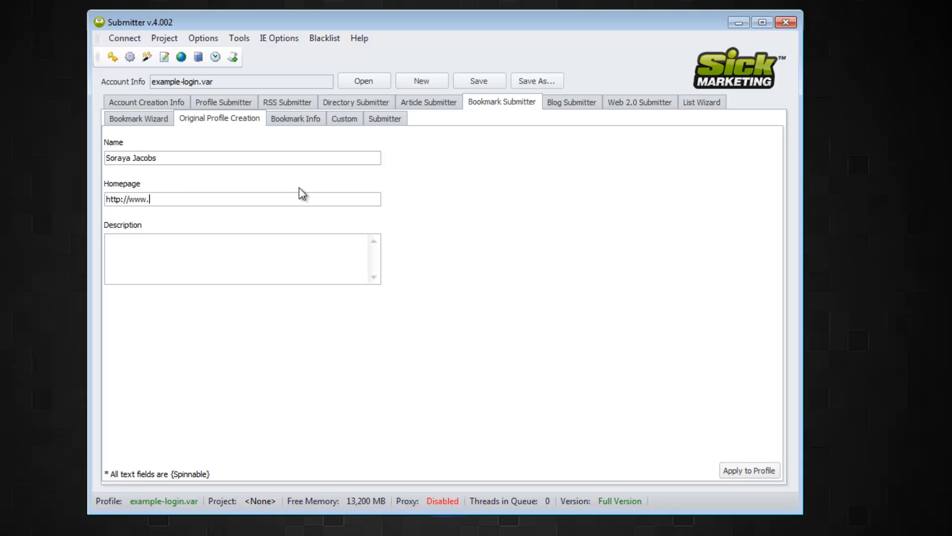
pyautogui.write('test.com')
# - Describe Test.com as an amazing testing site run by its owner, then view Bookmark Info
pyautogui.press('Tab')
pyautogui.write('Hi My Name Is')
pyautogui.press('BackSpace')
pyautogui.press('BackSpace')
pyautogui.press('BackSpace')
pyautogui.press('BackSpace')
pyautogui.press('BackSpace')
pyautogui.press('BackSpace')
pyautogui.press('BackSpace')
pyautogui.press('BackSpace')
pyautogui.press('BackSpace')
pyautogui.press('BackSpace')
pyautogui.press('BackSpace')
pyautogui.press('BackSpace')
pyautogui.press('BackSpace')
pyautogui.write('Test.com is ana am')
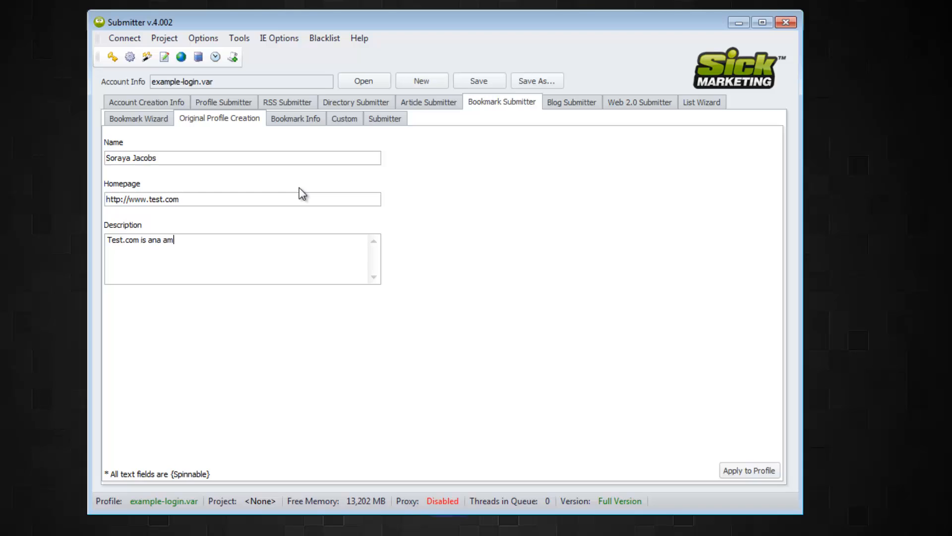
pyautogui.press('BackSpace')
pyautogui.press('BackSpace')
pyautogui.press('BackSpace')
pyautogui.press('BackSpace')
pyautogui.write('amazing place that is for te')
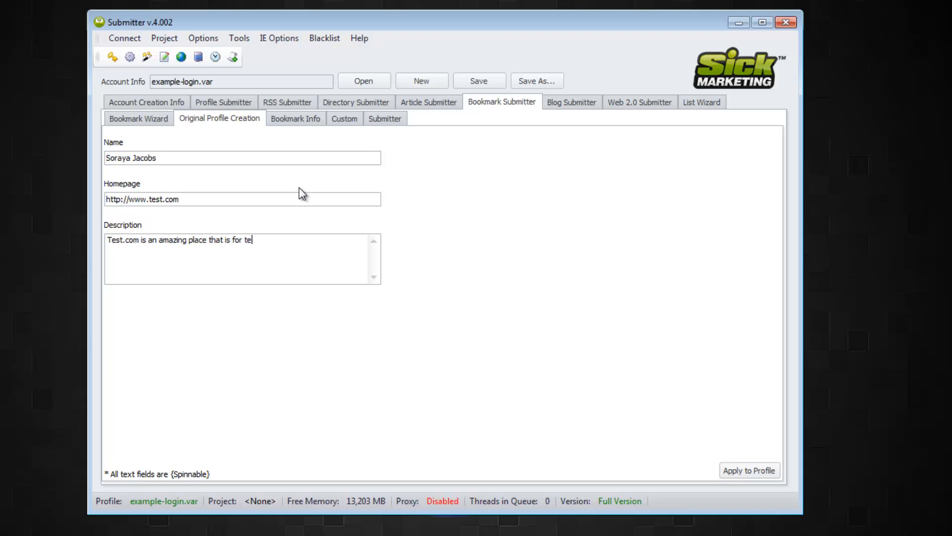
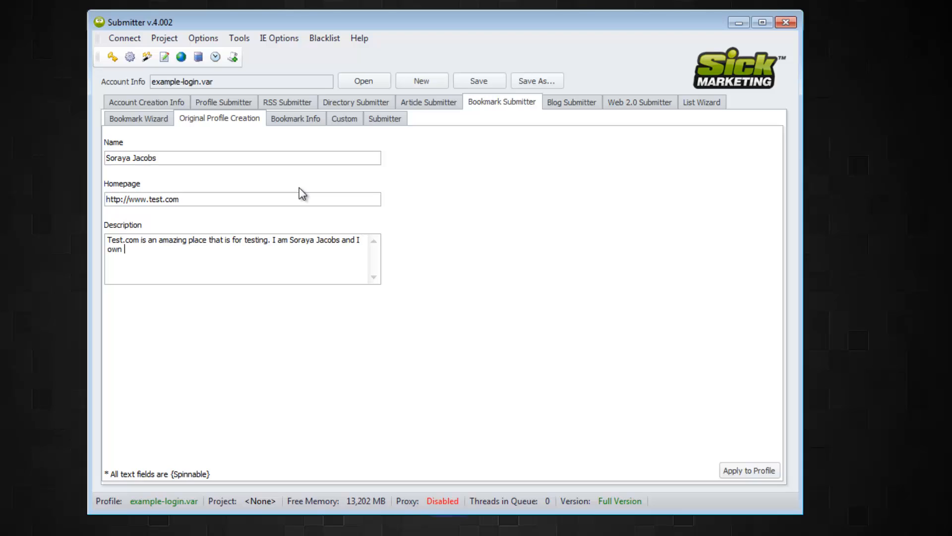
pyautogui.write('test.com.')
pyautogui.click(311, 121)
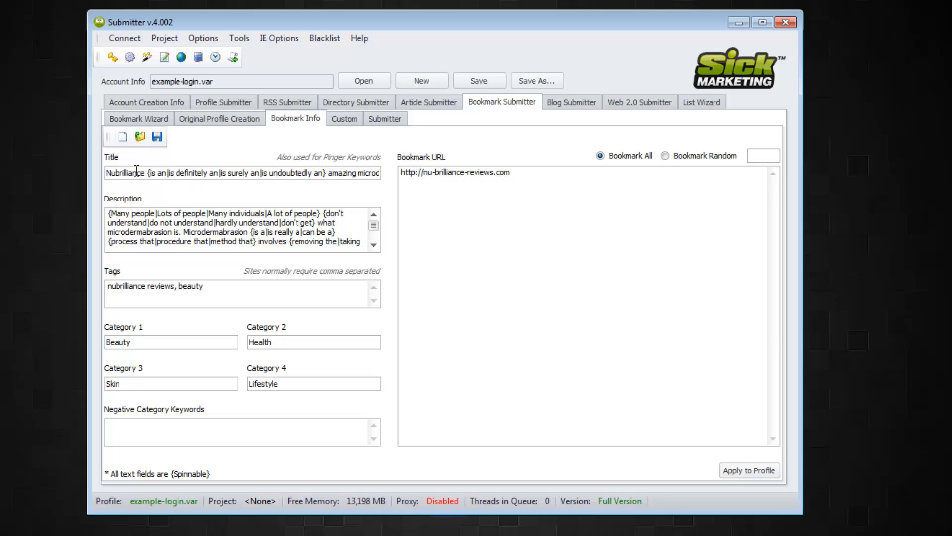
pyautogui.click(157, 172)
pyautogui.moveTo(108, 172); pyautogui.dragTo(55, 166)
pyautogui.moveTo(133, 173); pyautogui.dragTo(244, 172)
pyautogui.click(200, 173)
pyautogui.moveTo(148, 172); pyautogui.dragTo(406, 174)
pyautogui.click(195, 226)
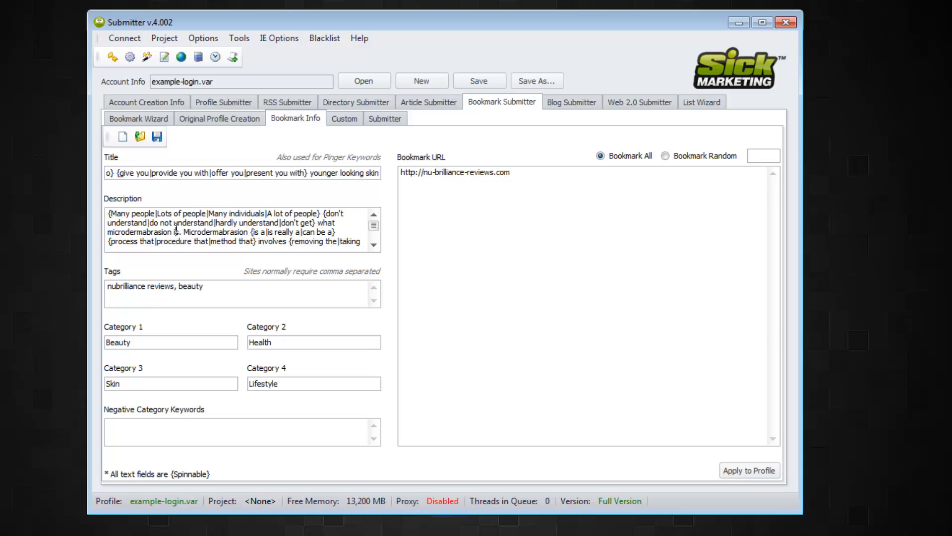
pyautogui.scroll(-1, 165, 226)
pyautogui.scroll(1, 161, 222)
pyautogui.moveTo(119, 215); pyautogui.dragTo(301, 243)
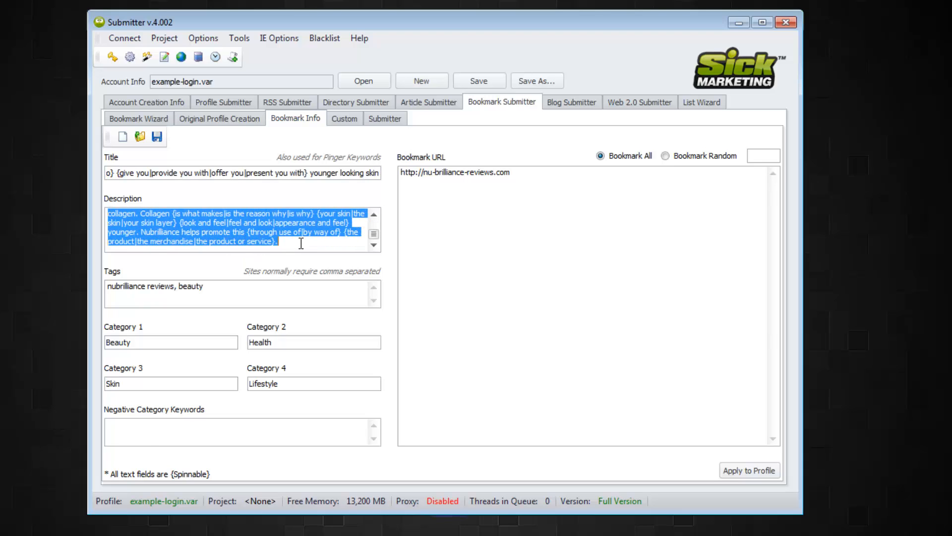
pyautogui.click(301, 243)
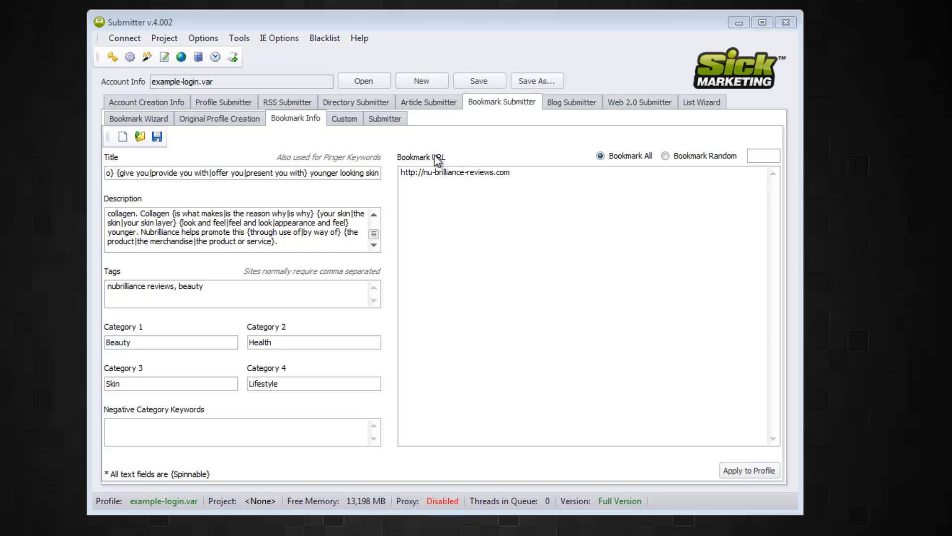
# - Try wrapping the bookmark URL with { and |#tag1|#tag1 markup, then clear it and open Custom
pyautogui.click(441, 174)
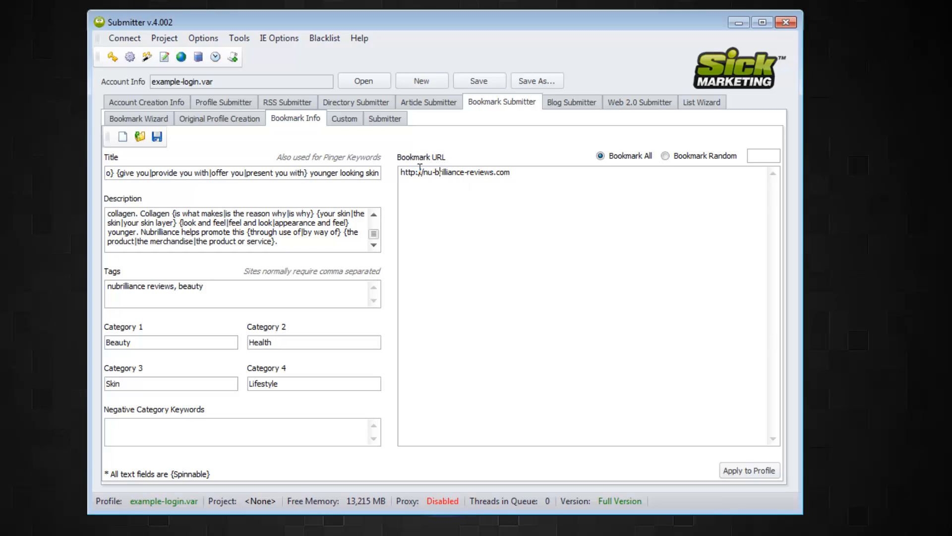
pyautogui.click(530, 173)
pyautogui.click(400, 174)
pyautogui.write('{')
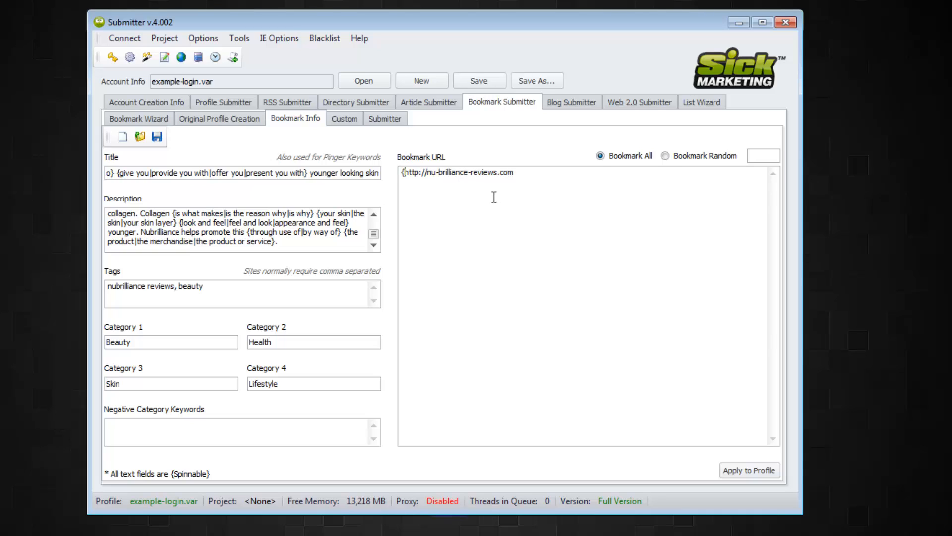
pyautogui.click(545, 172)
pyautogui.write('|#tag1|#tag1')
pyautogui.press('BackSpace')
pyautogui.press('BackSpace')
pyautogui.press('BackSpace')
pyautogui.press('BackSpace')
pyautogui.press('BackSpace')
pyautogui.press('BackSpace')
pyautogui.press('BackSpace')
pyautogui.press('BackSpace')
pyautogui.press('BackSpace')
pyautogui.press('BackSpace')
pyautogui.press('BackSpace')
pyautogui.press('BackSpace')
pyautogui.press('BackSpace')
pyautogui.press('BackSpace')
pyautogui.press('BackSpace')
pyautogui.press('BackSpace')
pyautogui.press('BackSpace')
pyautogui.press('BackSpace')
pyautogui.press('BackSpace')
pyautogui.press('BackSpace')
pyautogui.press('BackSpace')
pyautogui.press('BackSpace')
pyautogui.press('BackSpace')
pyautogui.press('BackSpace')
pyautogui.press('BackSpace')
pyautogui.press('BackSpace')
pyautogui.press('BackSpace')
pyautogui.press('BackSpace')
pyautogui.press('BackSpace')
pyautogui.press('BackSpace')
pyautogui.press('BackSpace')
pyautogui.press('BackSpace')
pyautogui.press('BackSpace')
pyautogui.press('BackSpace')
pyautogui.press('BackSpace')
pyautogui.press('BackSpace')
pyautogui.press('BackSpace')
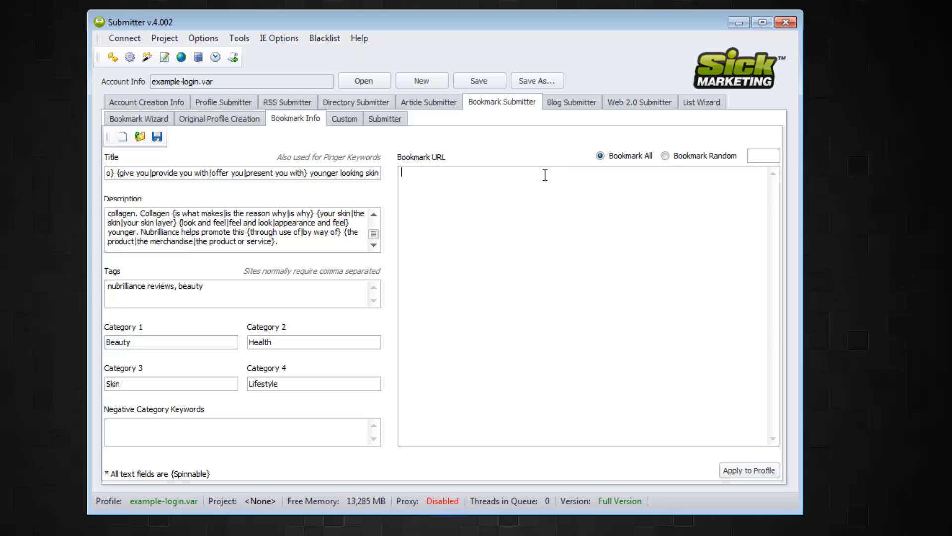
pyautogui.click(344, 119)
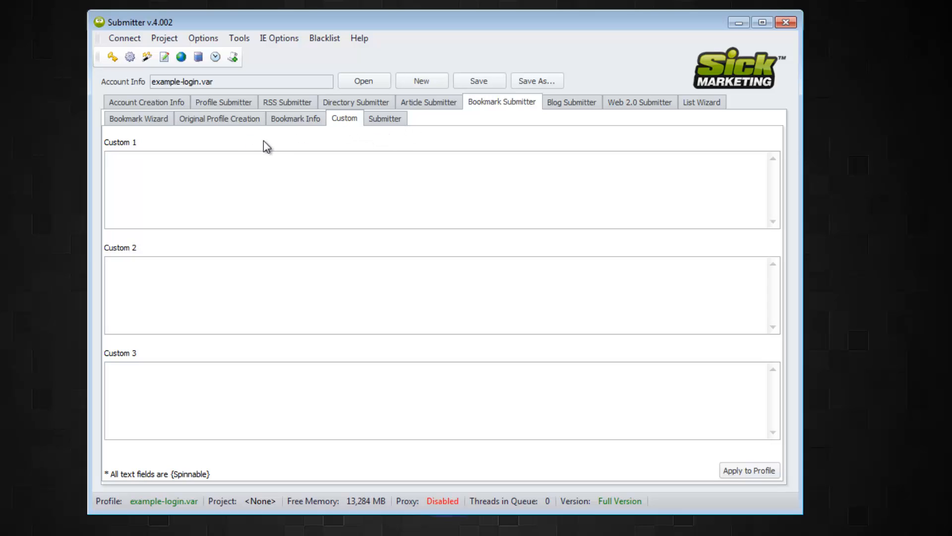
# - Show the Bookmark Submitter's Submitter page with its 14-thread setting and empty site list
pyautogui.click(386, 121)
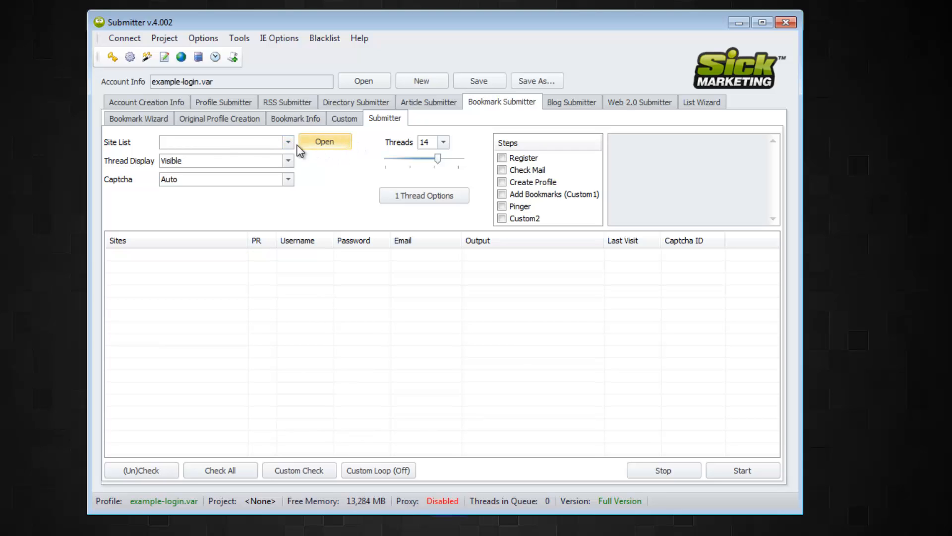
# - Load pligg.sic from the scripts\bookmark folder as the site list, filling 85 Pligg sites
pyautogui.click(323, 142)
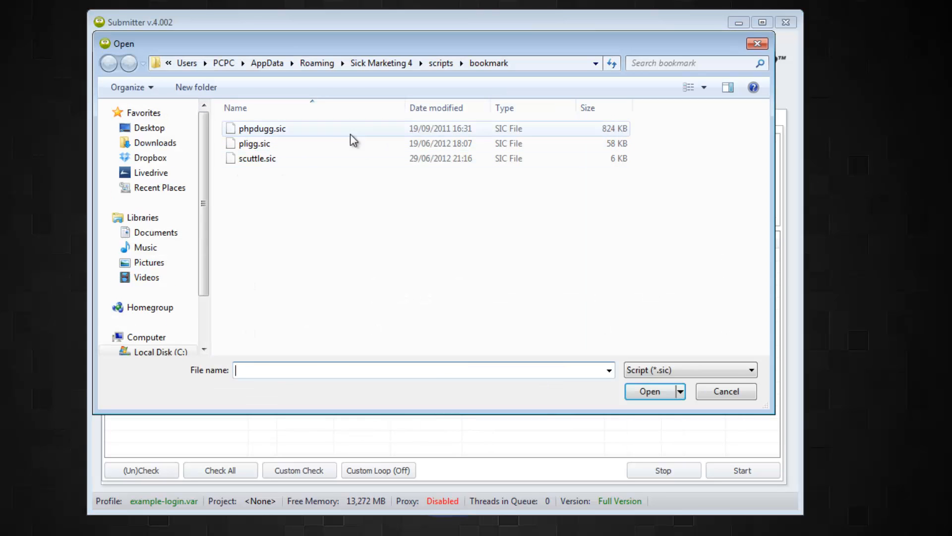
pyautogui.click(290, 143)
pyautogui.click(650, 391)
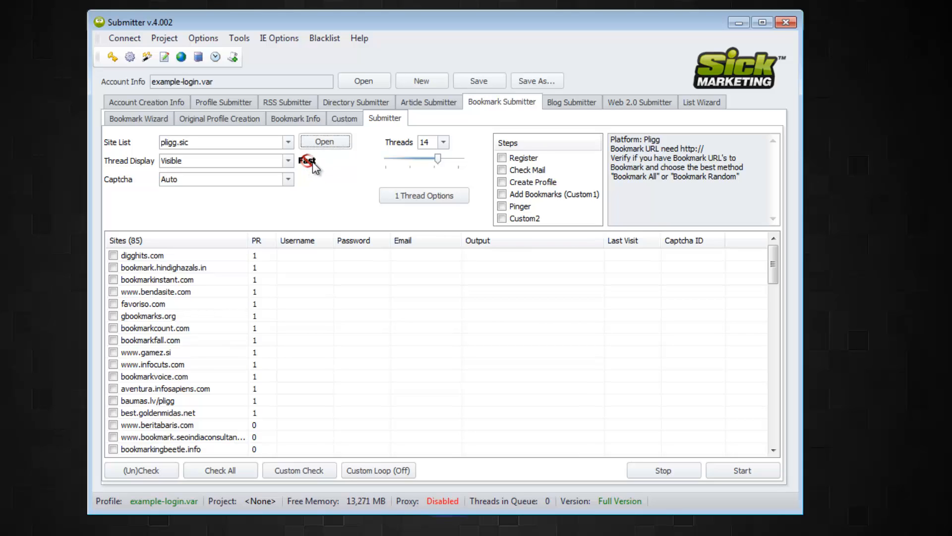
# - Set the run to 20 threads with Thread Display Hidden, leaving Captcha on Auto
pyautogui.click(288, 161)
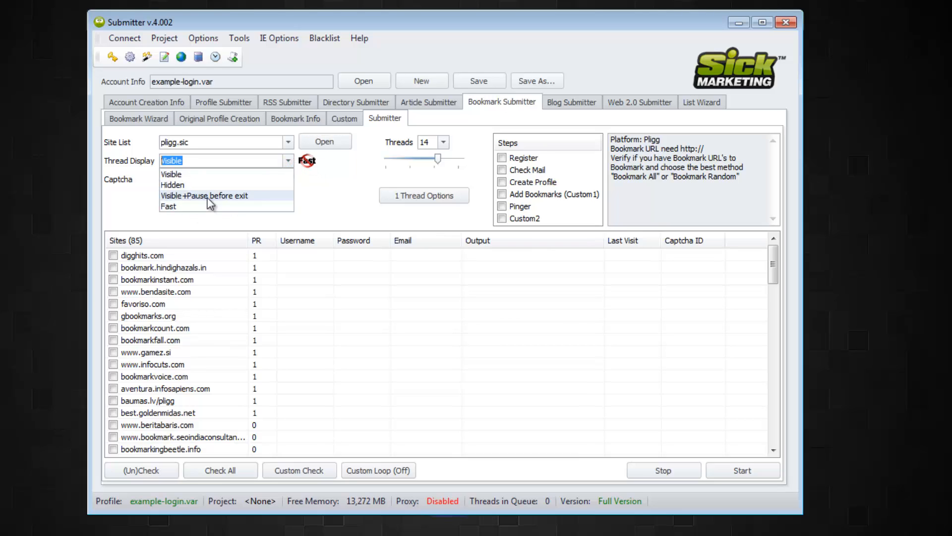
pyautogui.click(190, 175)
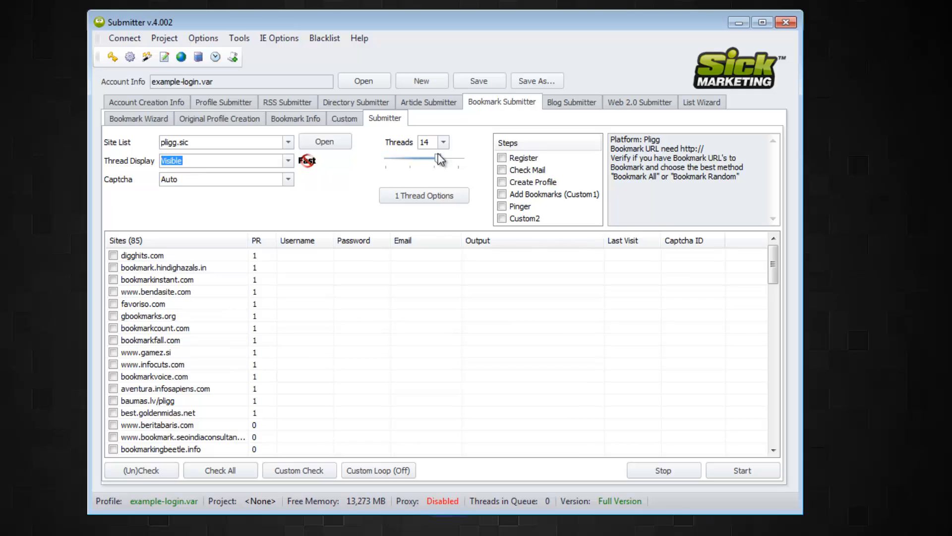
pyautogui.moveTo(438, 158); pyautogui.dragTo(476, 164)
pyautogui.click(288, 160)
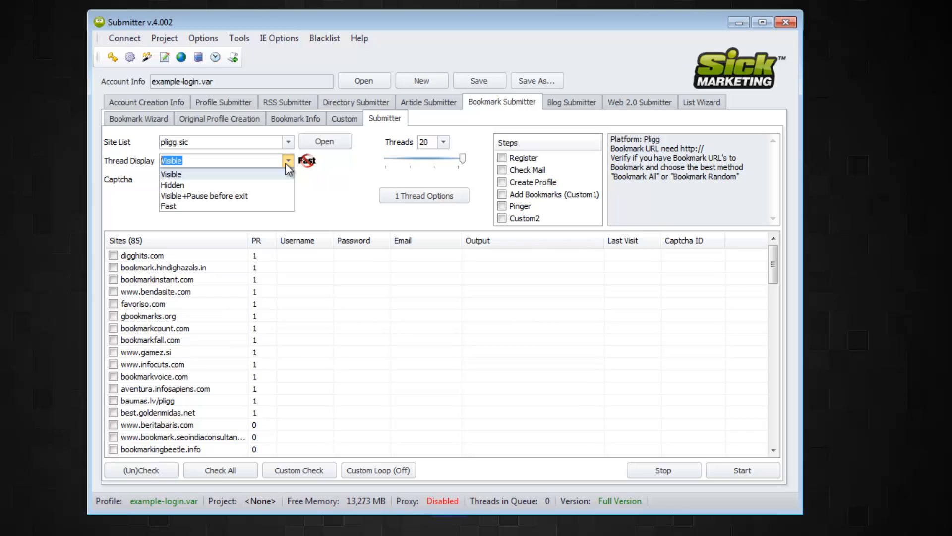
pyautogui.click(239, 178)
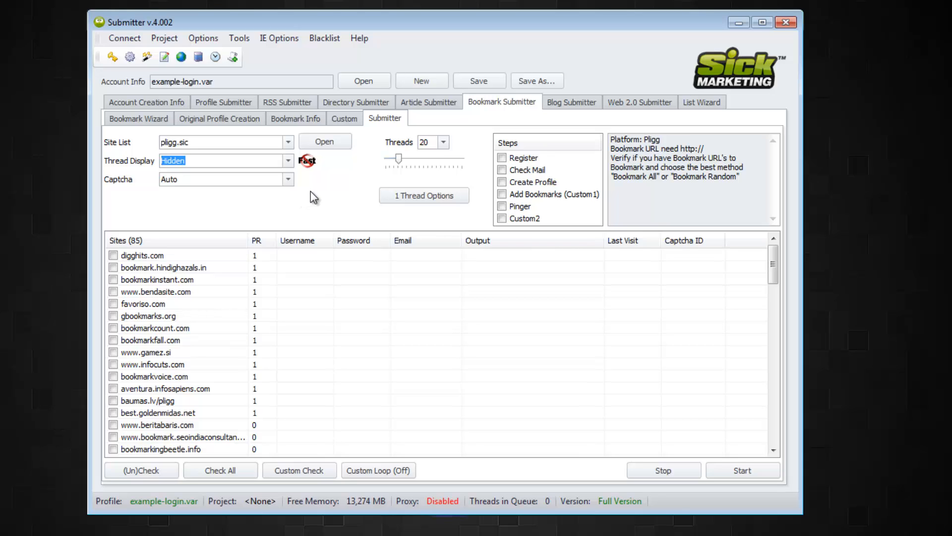
pyautogui.click(292, 180)
pyautogui.click(292, 180)
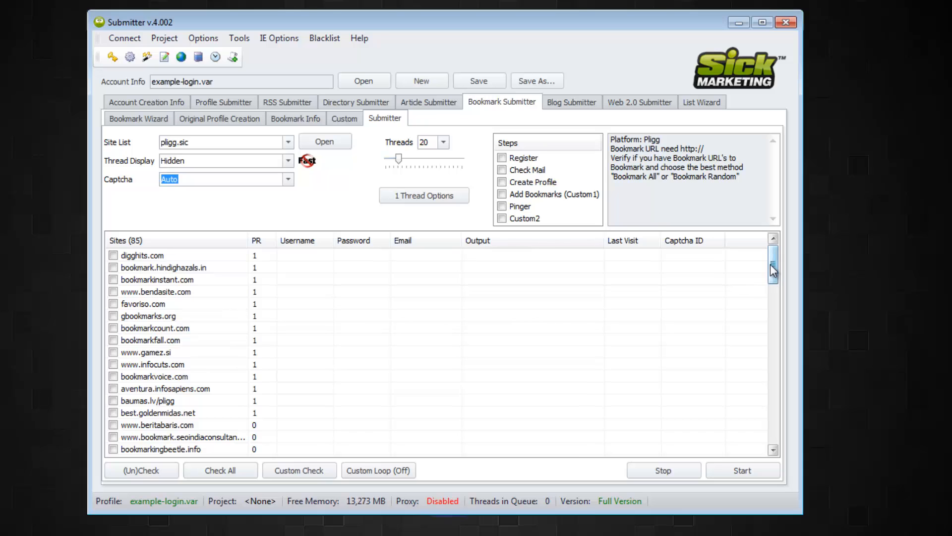
pyautogui.moveTo(773, 265); pyautogui.dragTo(776, 248)
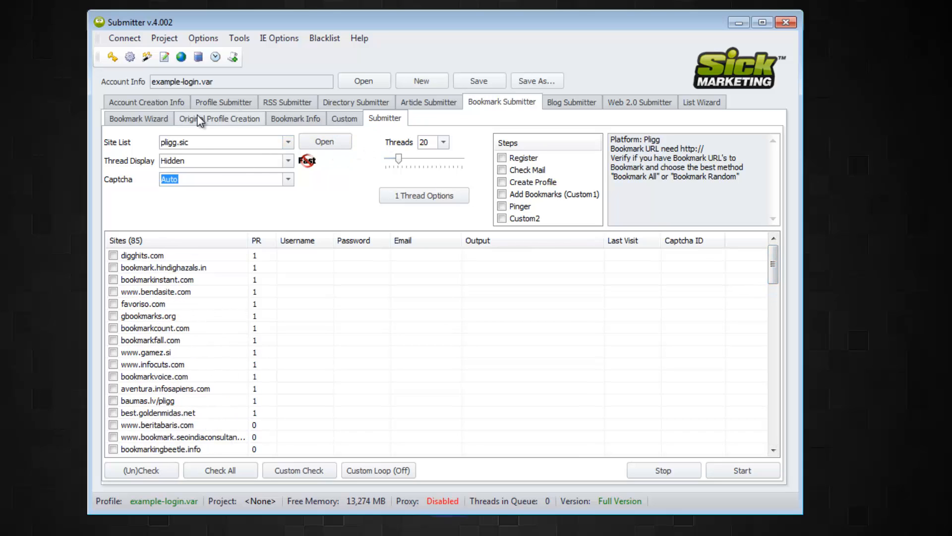
# - Tick the Register step and check all 85 Pligg sites in the list
pyautogui.click(508, 157)
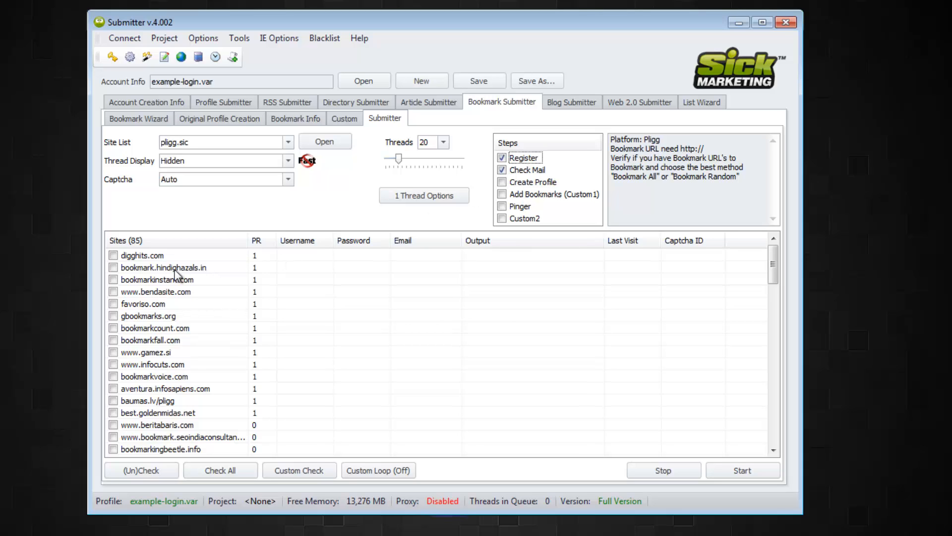
pyautogui.rightClick(138, 279)
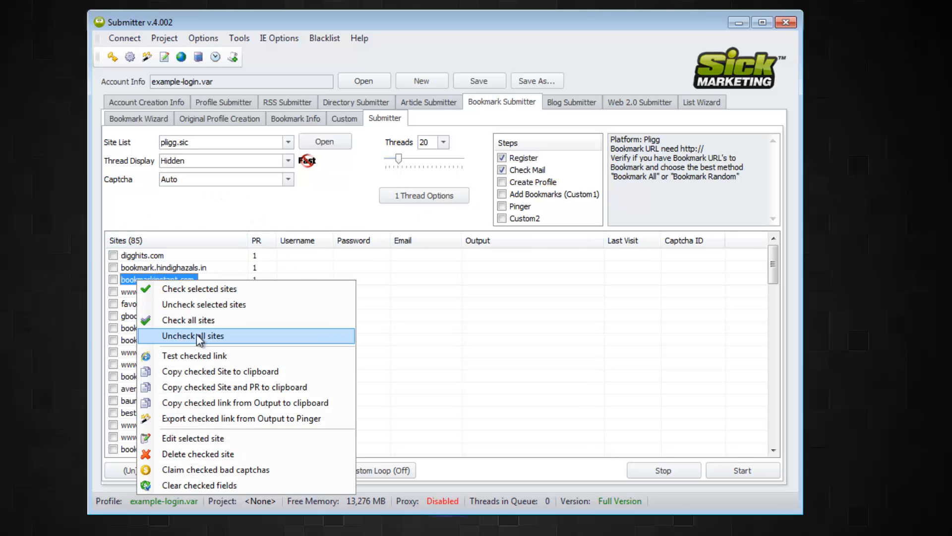
pyautogui.click(209, 321)
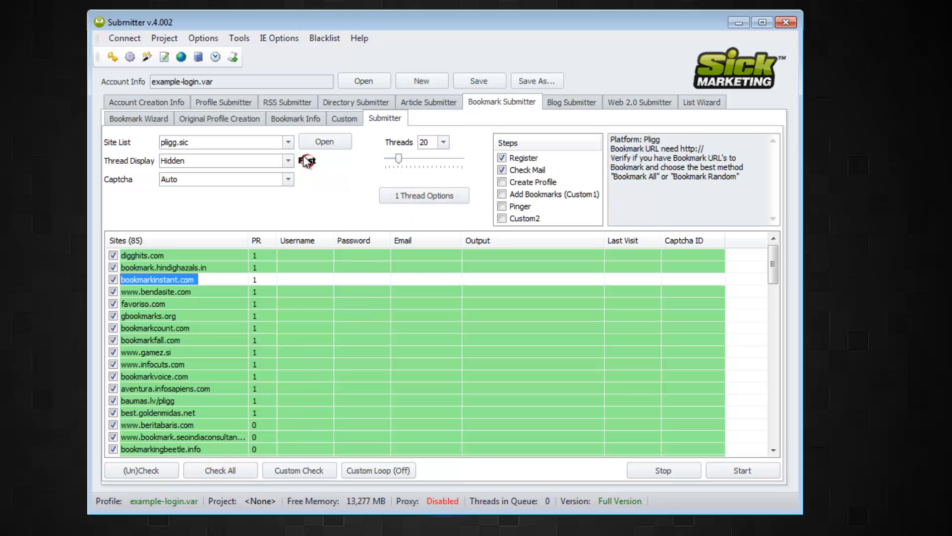
# - Keep the thread display hidden and start the registration run on all sites
pyautogui.click(185, 181)
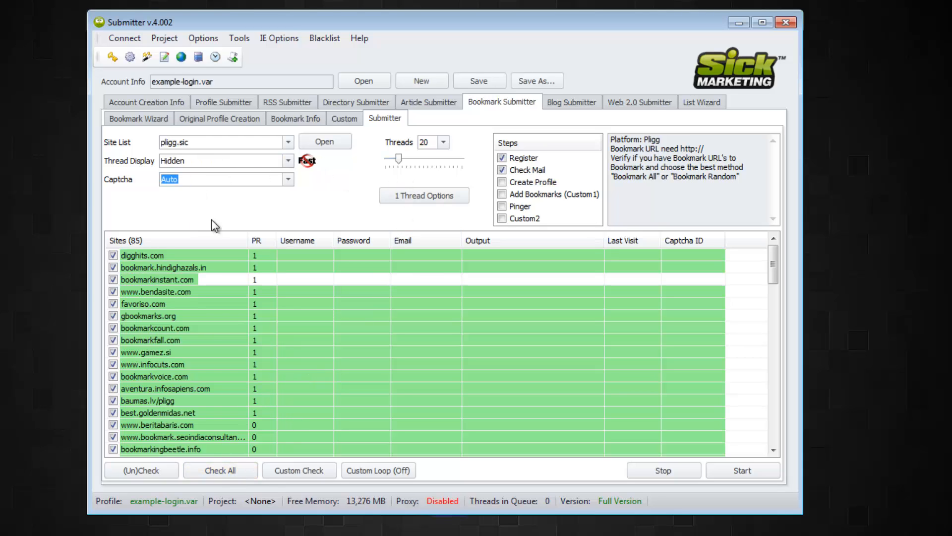
pyautogui.click(212, 159)
pyautogui.click(288, 161)
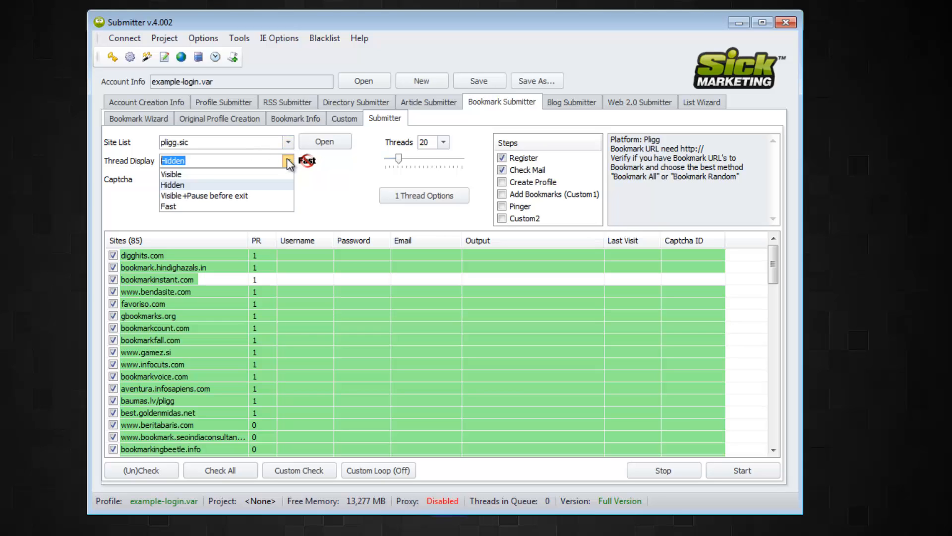
pyautogui.click(289, 160)
pyautogui.click(248, 142)
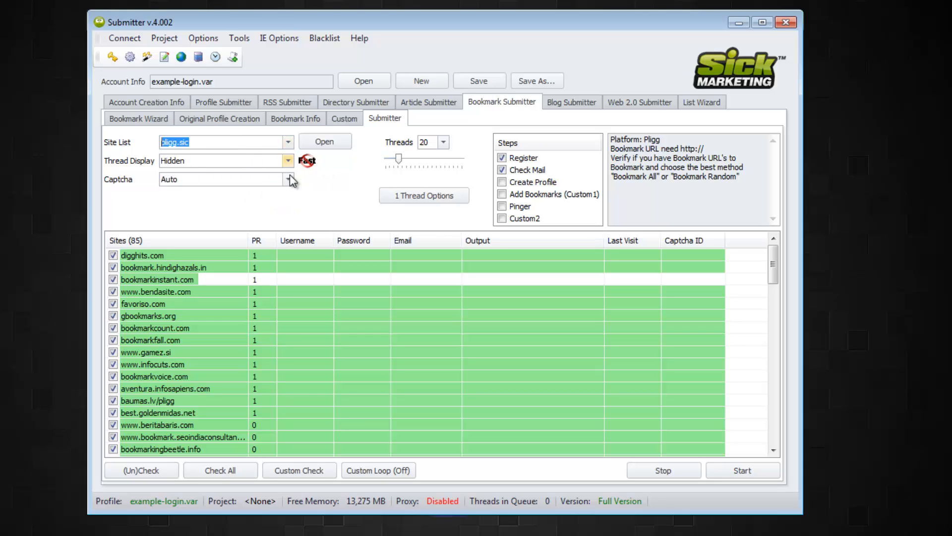
pyautogui.click(748, 471)
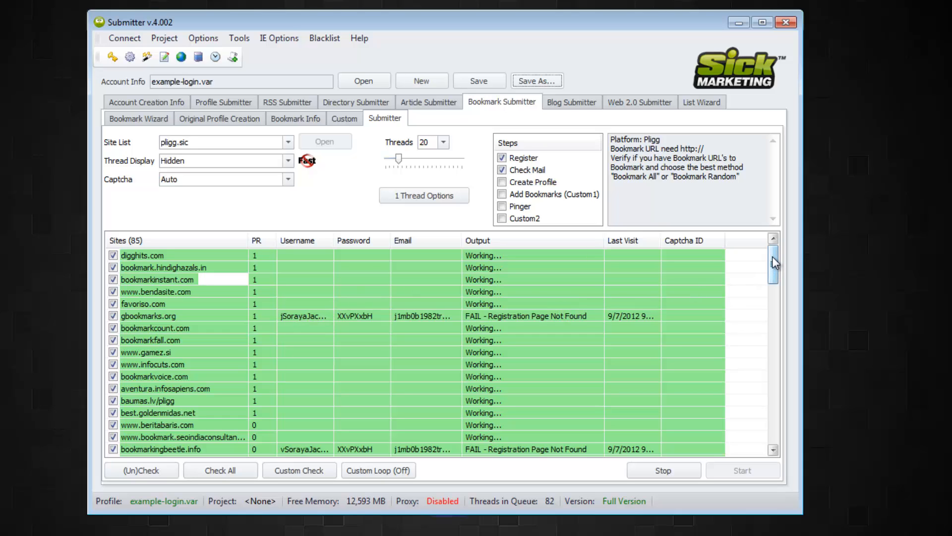
# - Wait until each Pligg site shows REGISTRATION SUCCESSFUL, Unknown Error or Registration Page Not Found
pyautogui.moveTo(772, 256)
pyautogui.mouseDown()
pyautogui.moveTo(778, 275)
pyautogui.moveTo(779, 242)
pyautogui.mouseUp()
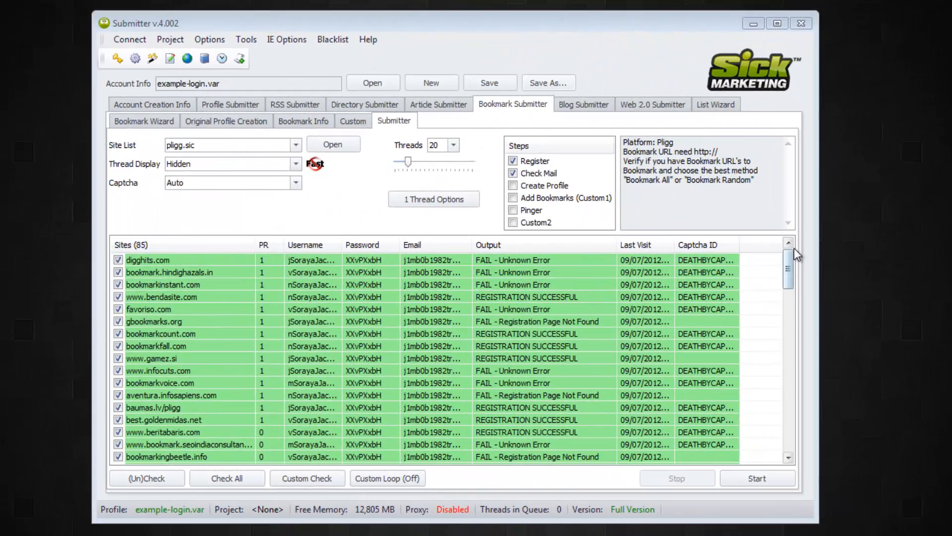
# - Sort results by Output and widen the Captcha ID column to read the FAIL entries
pyautogui.moveTo(790, 261); pyautogui.dragTo(787, 298)
pyautogui.click(560, 245)
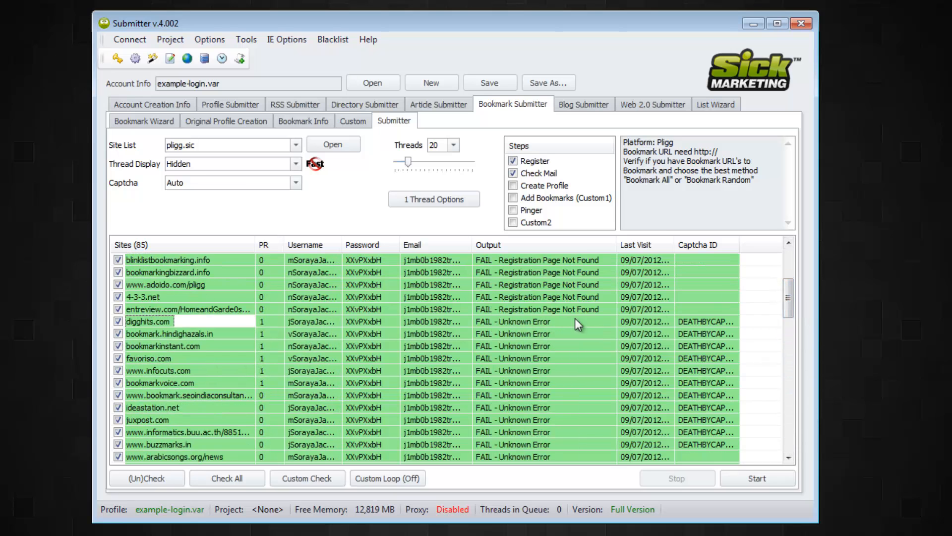
pyautogui.moveTo(739, 245); pyautogui.dragTo(762, 249)
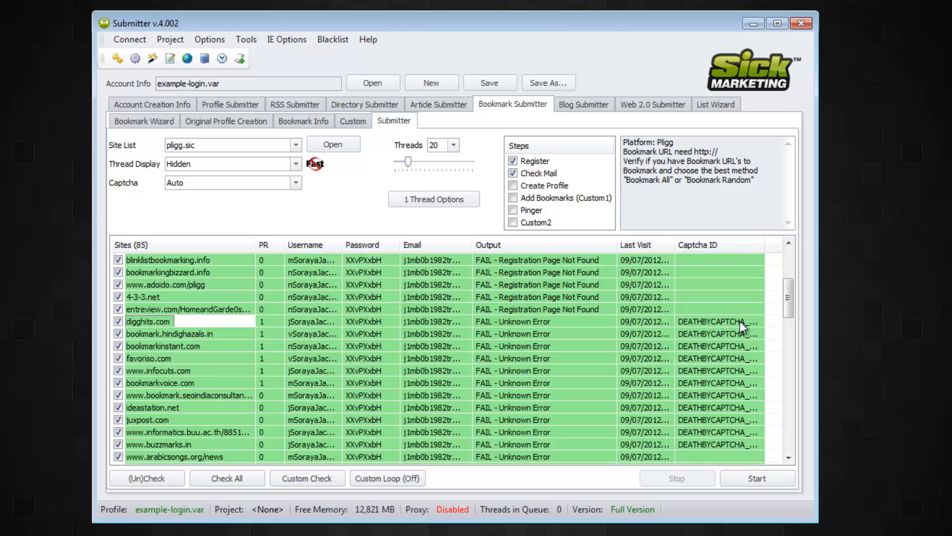
pyautogui.moveTo(788, 299); pyautogui.dragTo(793, 278)
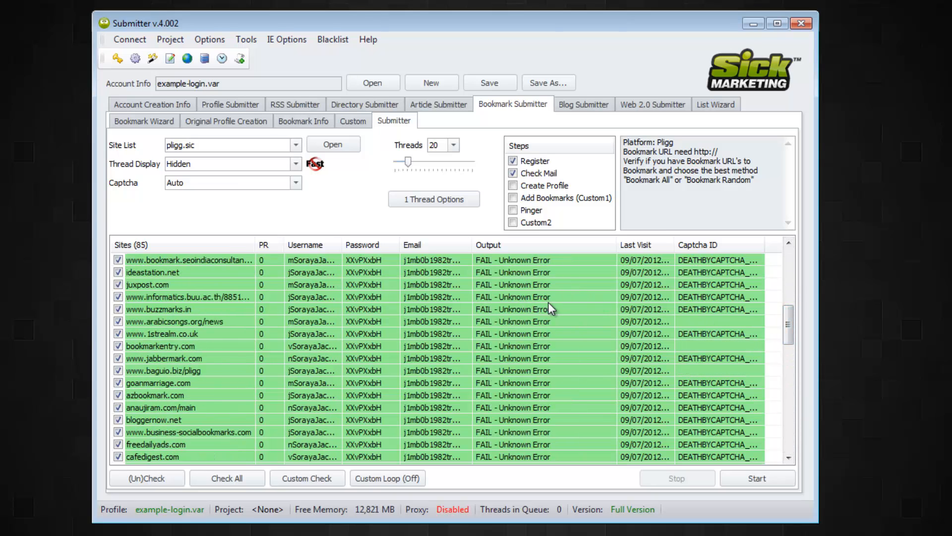
pyautogui.moveTo(787, 316); pyautogui.dragTo(798, 261)
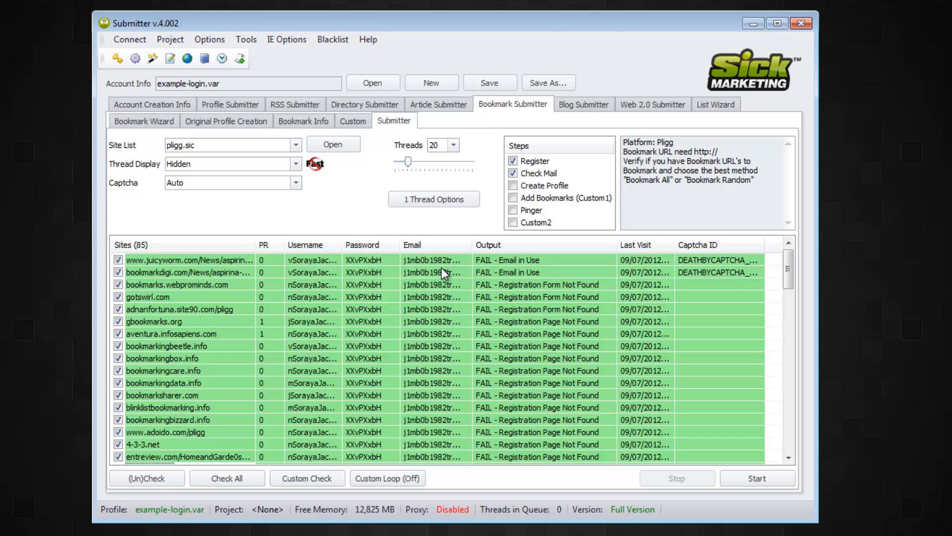
pyautogui.scroll(-1, 453, 272)
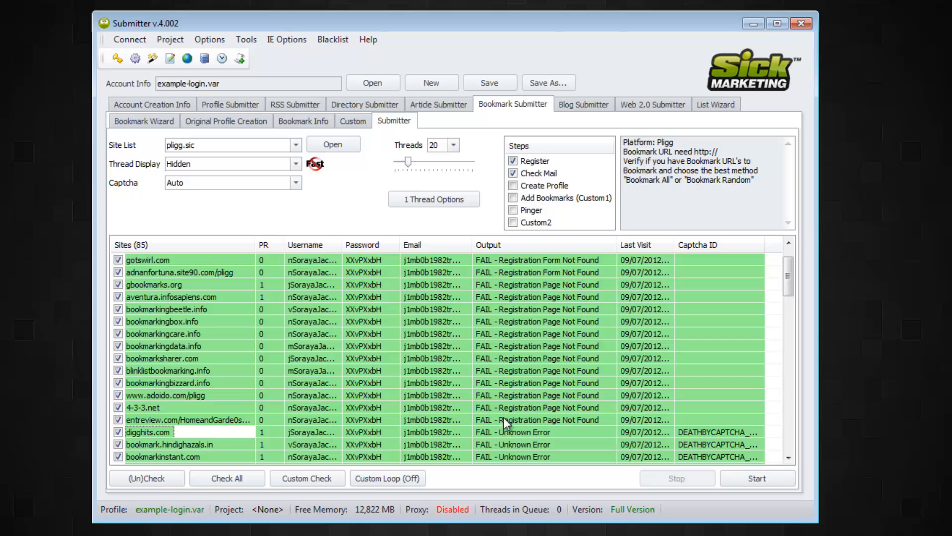
# - Uncheck all sites, then check only the failed ones from bookmarks.webprominds.com to entreview.com
pyautogui.scroll(1, 524, 395)
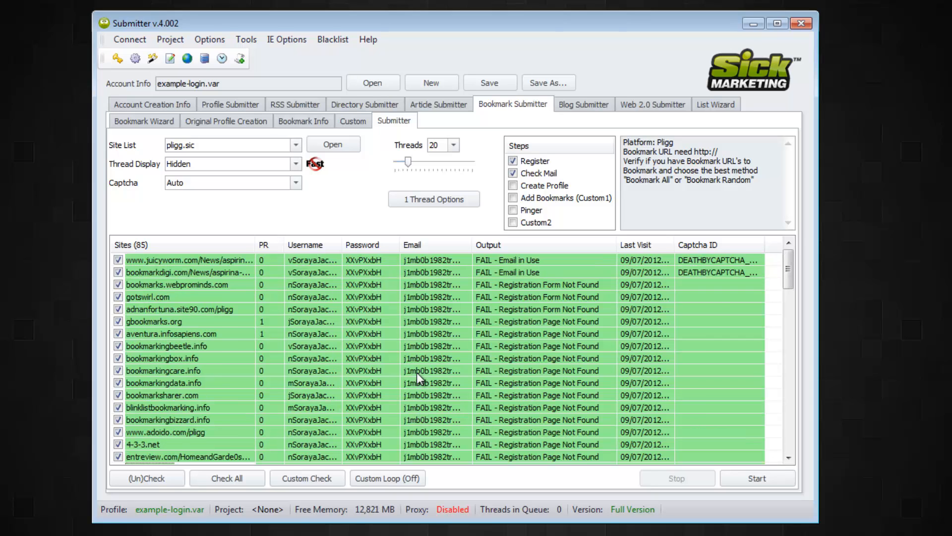
pyautogui.rightClick(130, 407)
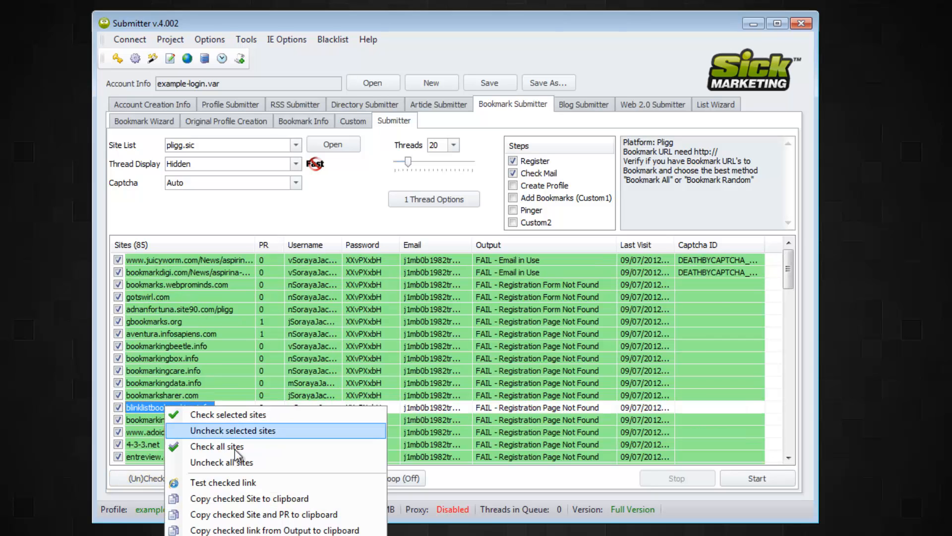
pyautogui.click(246, 459)
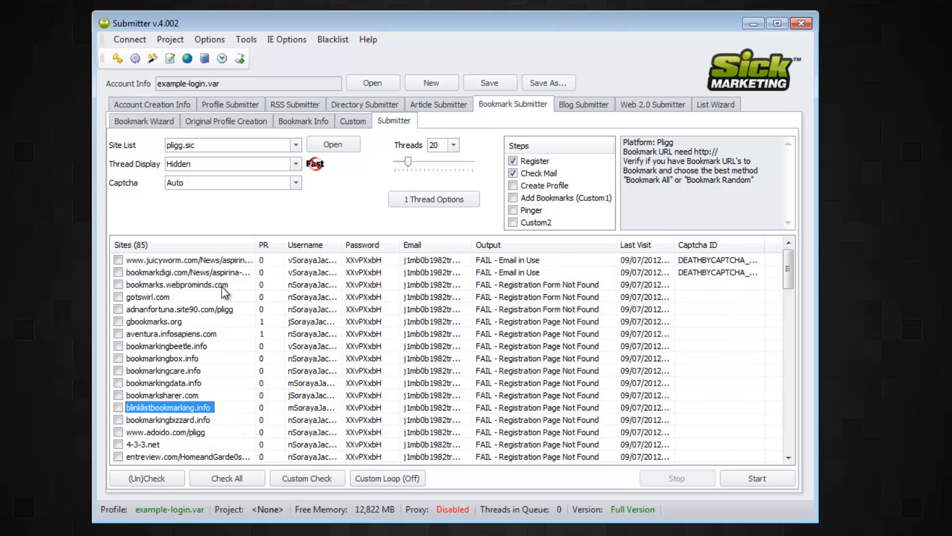
pyautogui.click(198, 285)
pyautogui.scroll(-1, 305, 326)
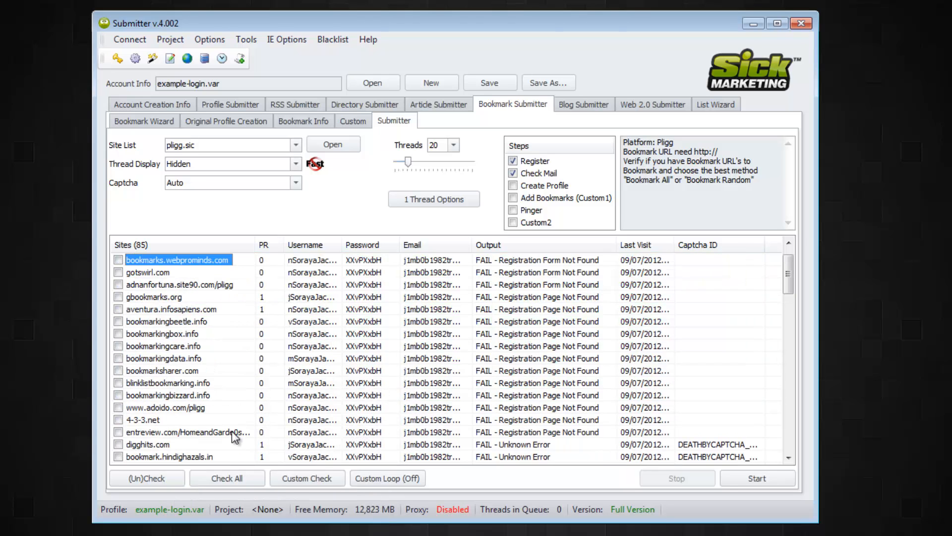
pyautogui.keyDown('shift'); pyautogui.click(211, 432); pyautogui.keyUp('shift')
pyautogui.rightClick(208, 385)
pyautogui.click(240, 409)
pyautogui.scroll(1, 223, 292)
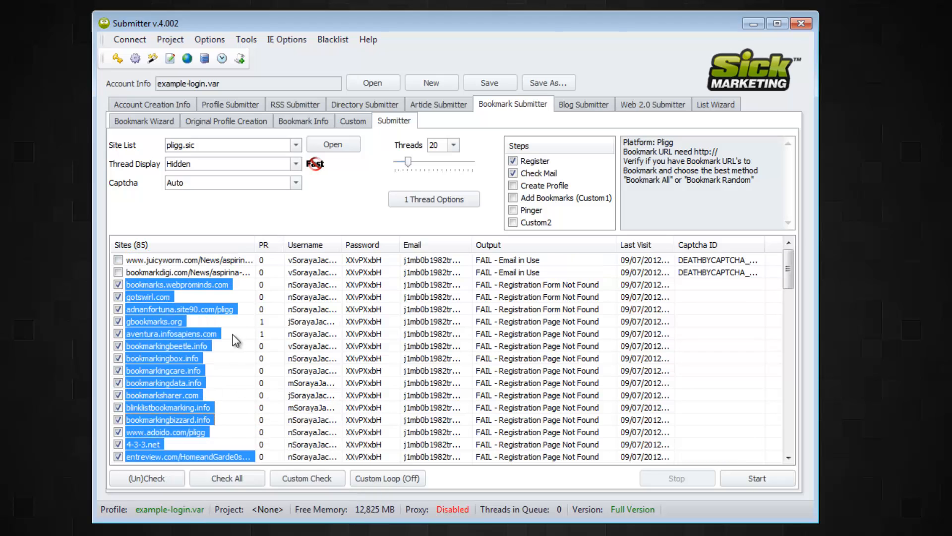
# - Set Thread Display to Visible and lower the thread count to 10
pyautogui.click(280, 160)
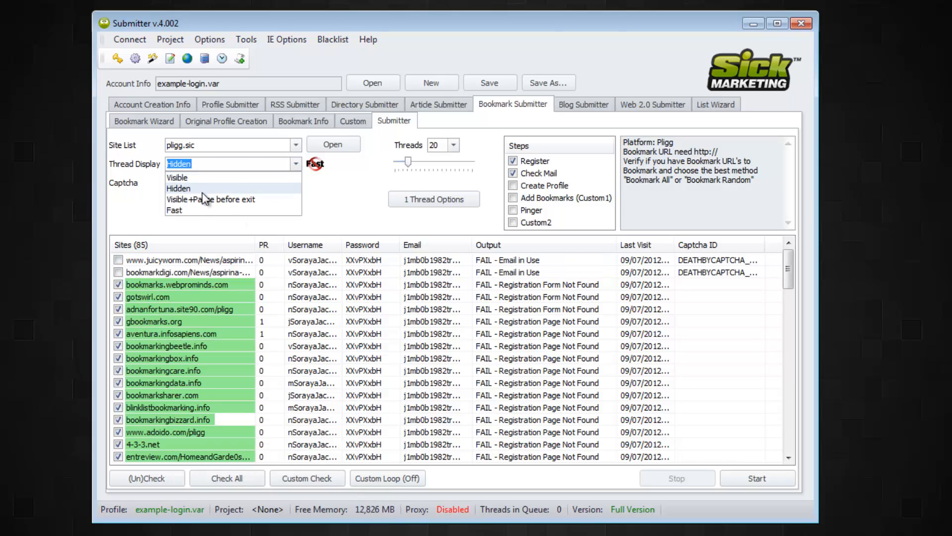
pyautogui.click(201, 178)
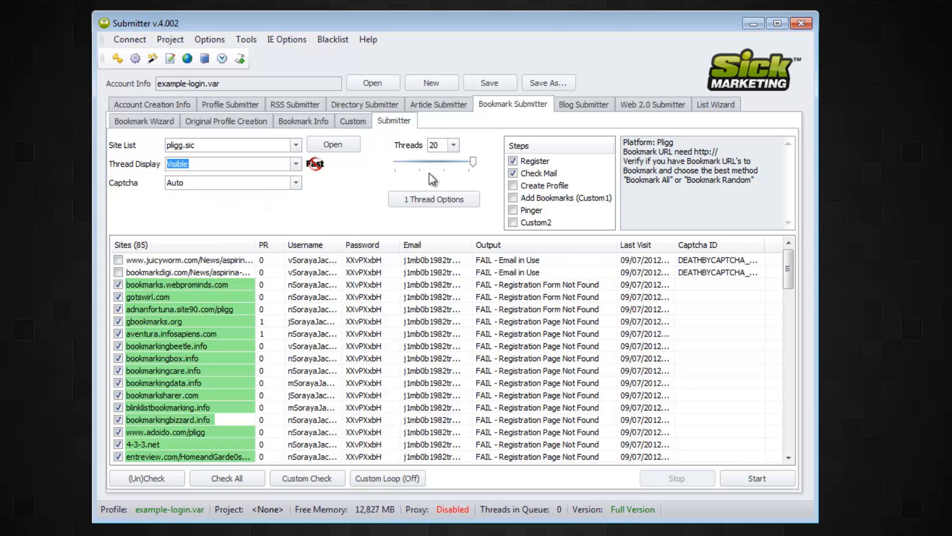
pyautogui.moveTo(473, 165); pyautogui.dragTo(433, 167)
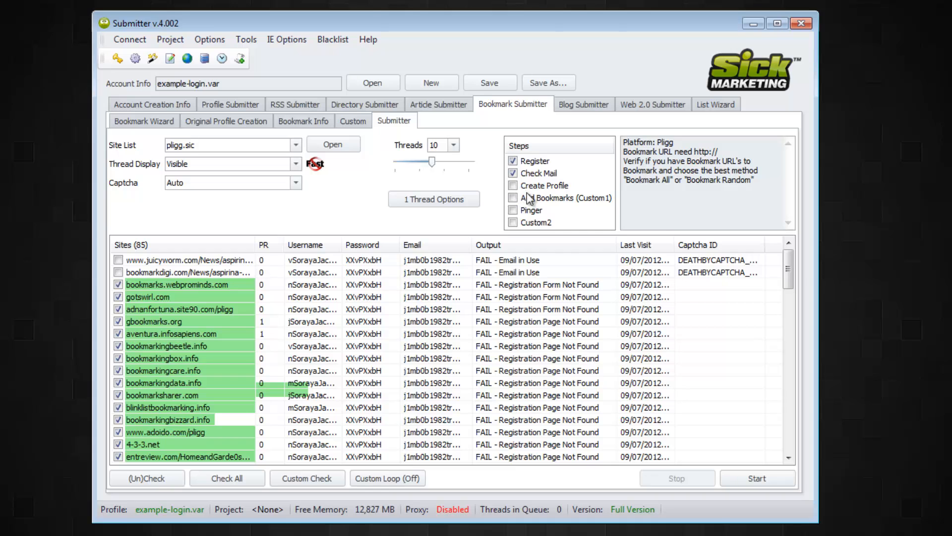
pyautogui.moveTo(789, 258); pyautogui.dragTo(803, 428)
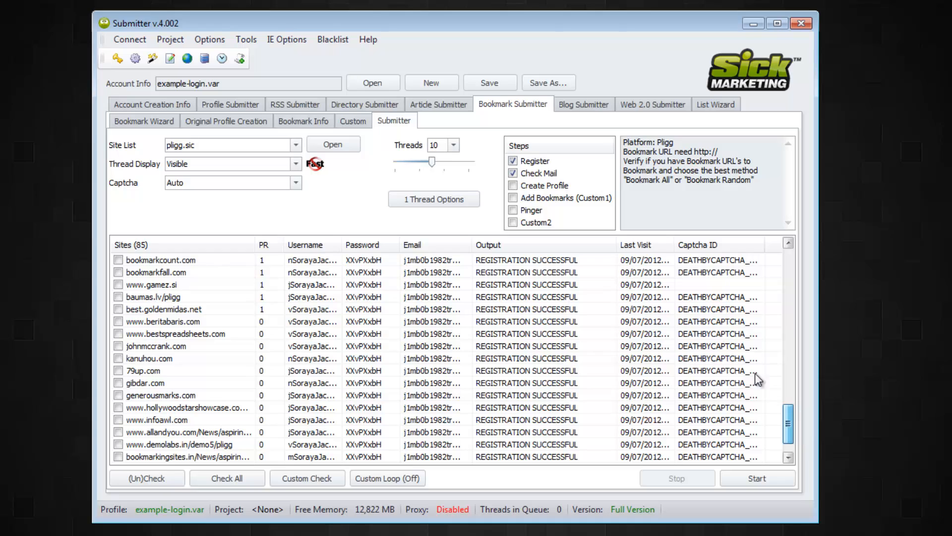
# - Untick Check Mail, Register and Add Bookmarks so no run steps remain selected
pyautogui.click(513, 173)
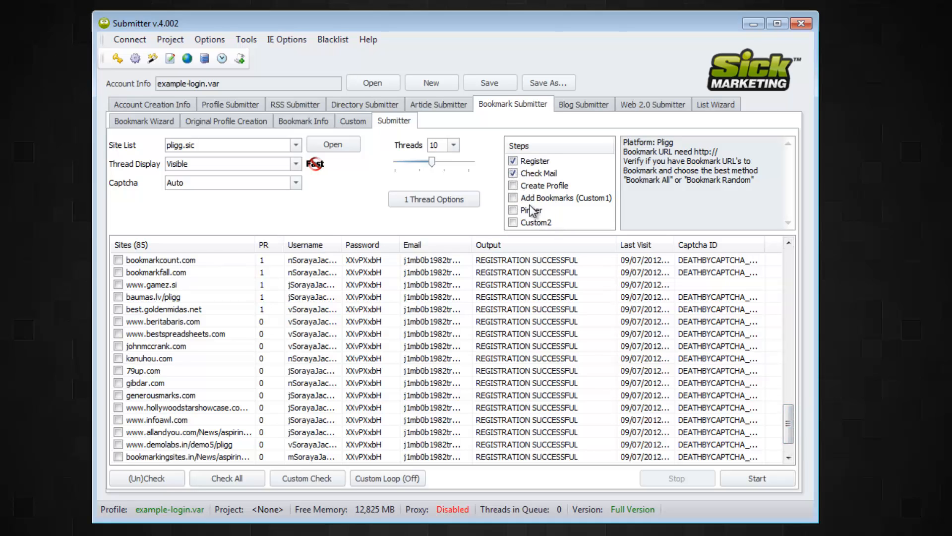
pyautogui.click(514, 198)
pyautogui.click(512, 173)
pyautogui.click(513, 161)
pyautogui.click(513, 198)
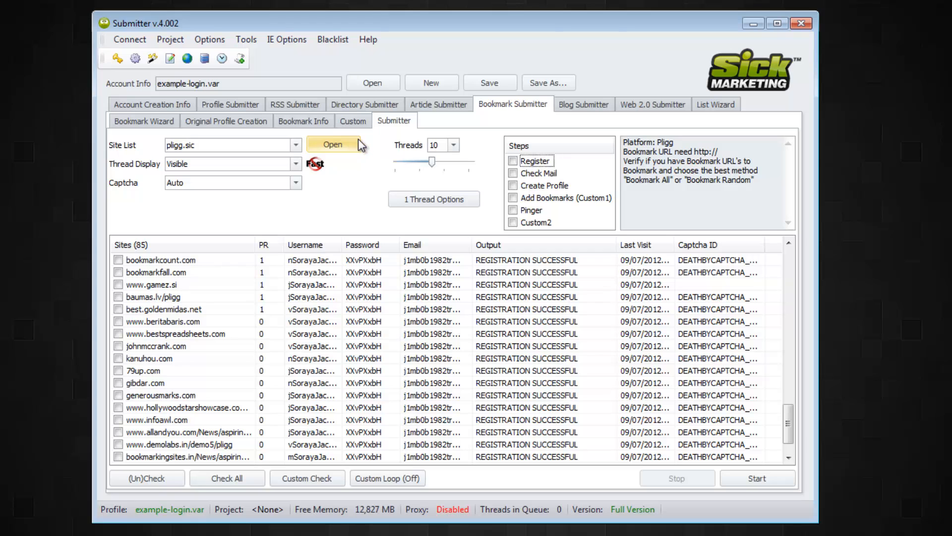
# - Review the profile creation, bookmark info and custom bookmark settings, then go to the List Wizard
pyautogui.click(224, 122)
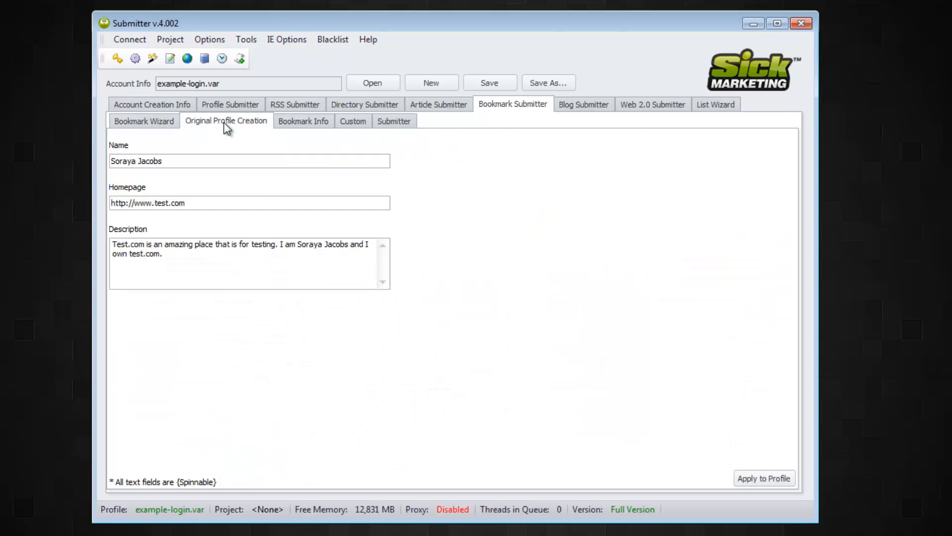
pyautogui.click(299, 123)
pyautogui.click(361, 122)
pyautogui.click(375, 123)
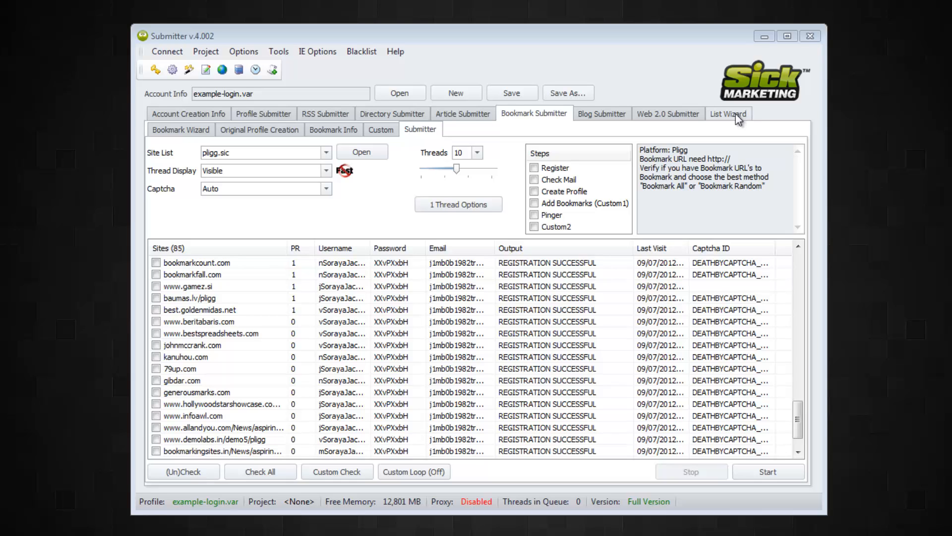
pyautogui.click(736, 114)
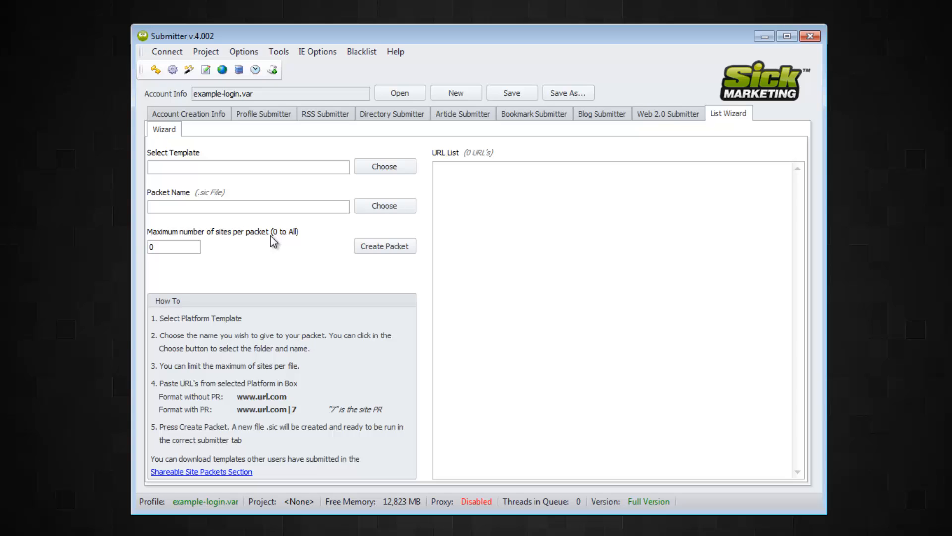
pyautogui.click(453, 179)
pyautogui.write('http://www.example/.')
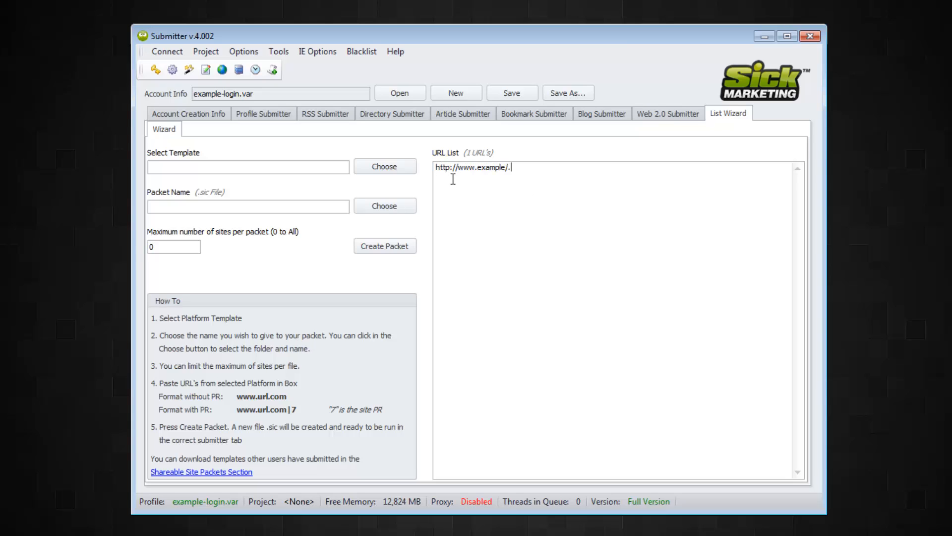
pyautogui.press('BackSpace')
pyautogui.press('BackSpace')
pyautogui.write('.com')
pyautogui.press('Return')
pyautogui.write('http://www.compu')
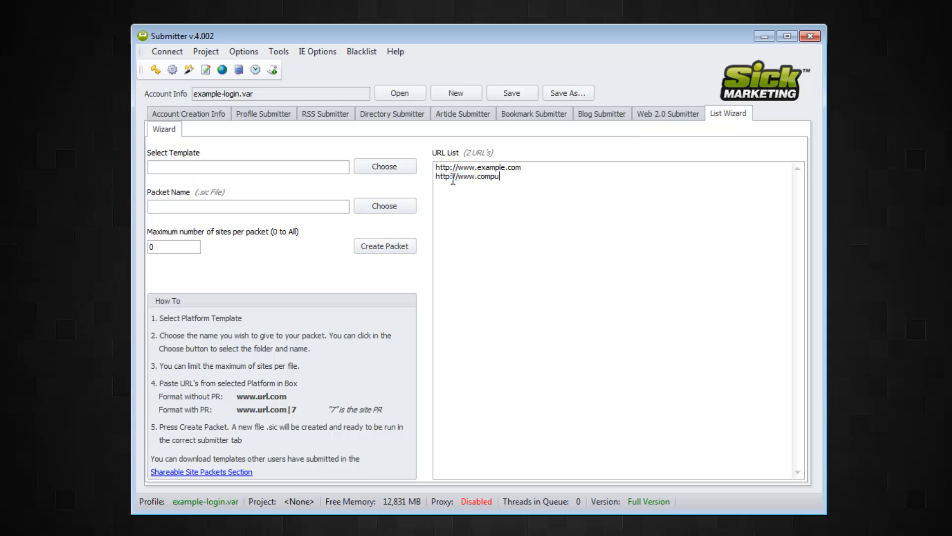
pyautogui.write('ter.com')
# - Duplicate the two URLs repeatedly until the list holds 11 alternating entries
pyautogui.hotkey('ctrl', 'a')
pyautogui.hotkey('ctrl', 'c')
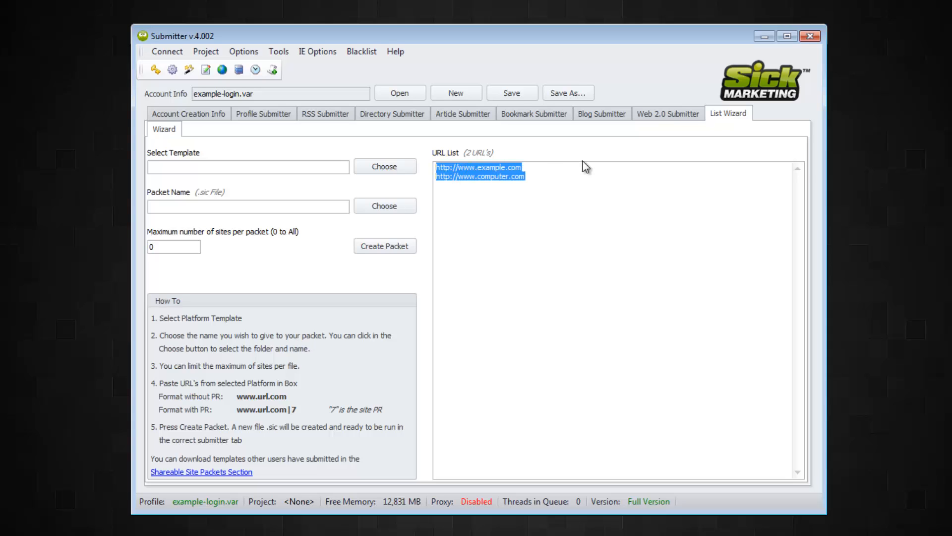
pyautogui.click(554, 178)
pyautogui.press('Return')
pyautogui.hotkey('ctrl', 'v')
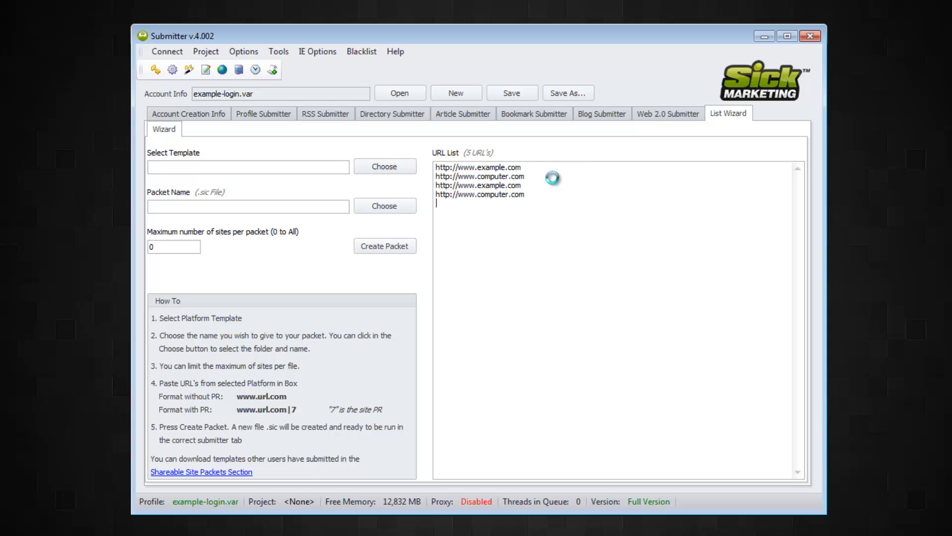
pyautogui.press('Return')
pyautogui.hotkey('ctrl', 'v')
pyautogui.press('Return')
pyautogui.hotkey('ctrl', 'v')
pyautogui.press('Return')
pyautogui.hotkey('ctrl', 'v')
pyautogui.press('Return')
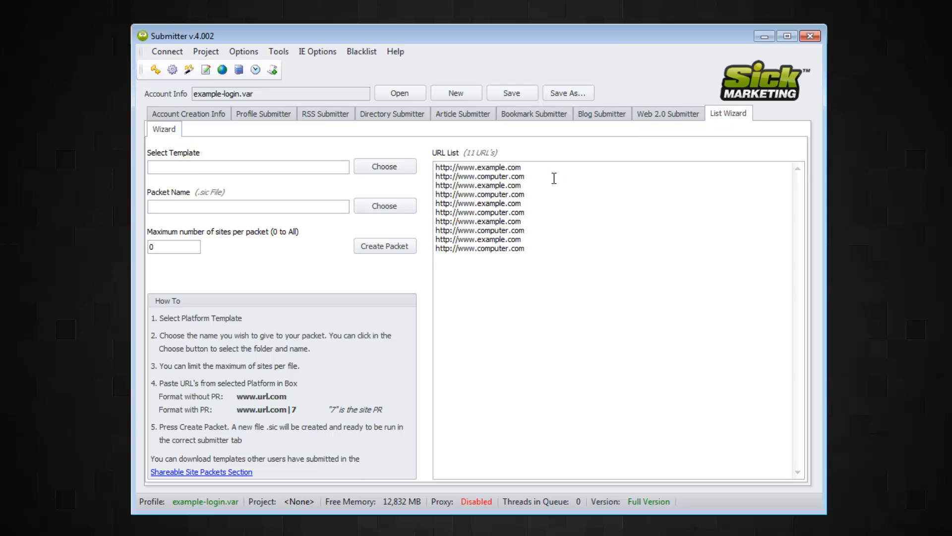
# - Choose pligg_bookmark.sic from the Bookmark templates folder as the List Wizard template
pyautogui.click(395, 168)
pyautogui.doubleClick(316, 168)
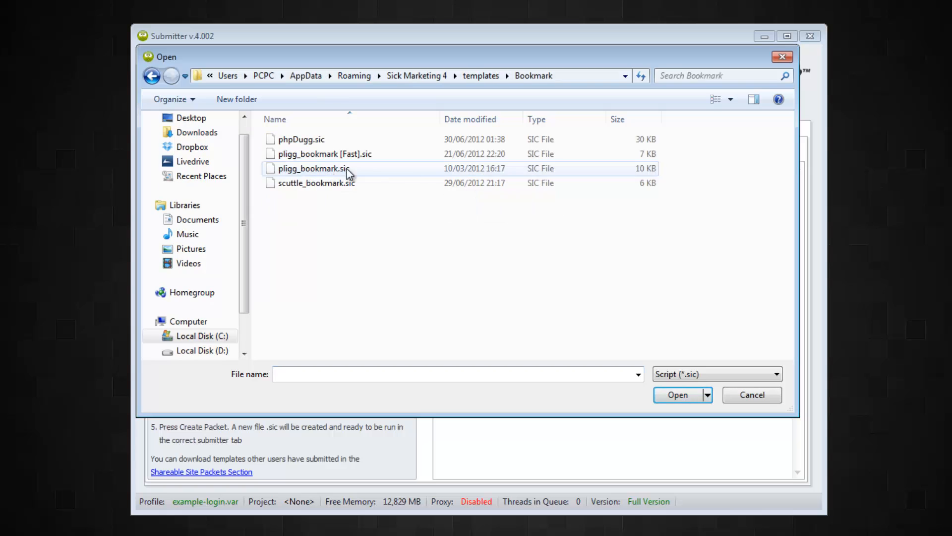
pyautogui.doubleClick(358, 170)
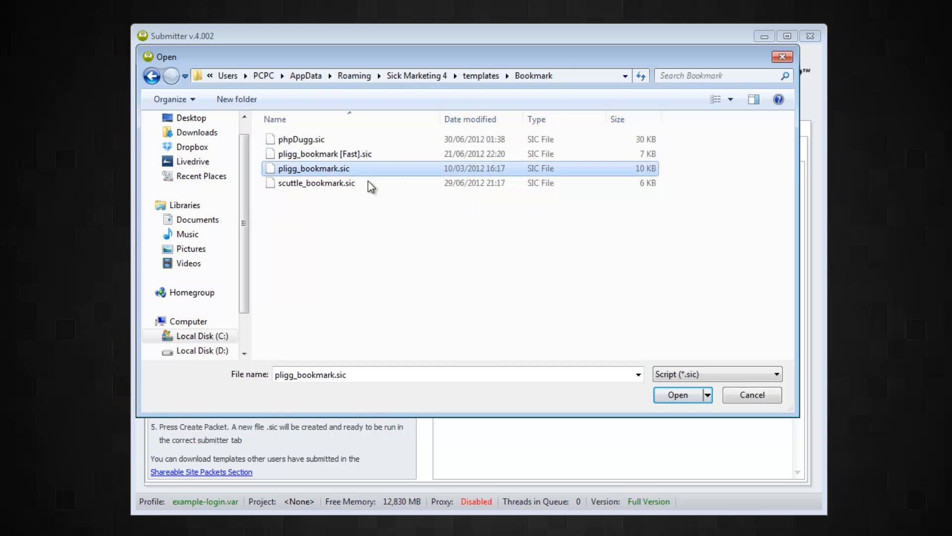
# - Name the packet pligg-day1 and select all URLs in the list
pyautogui.click(290, 208)
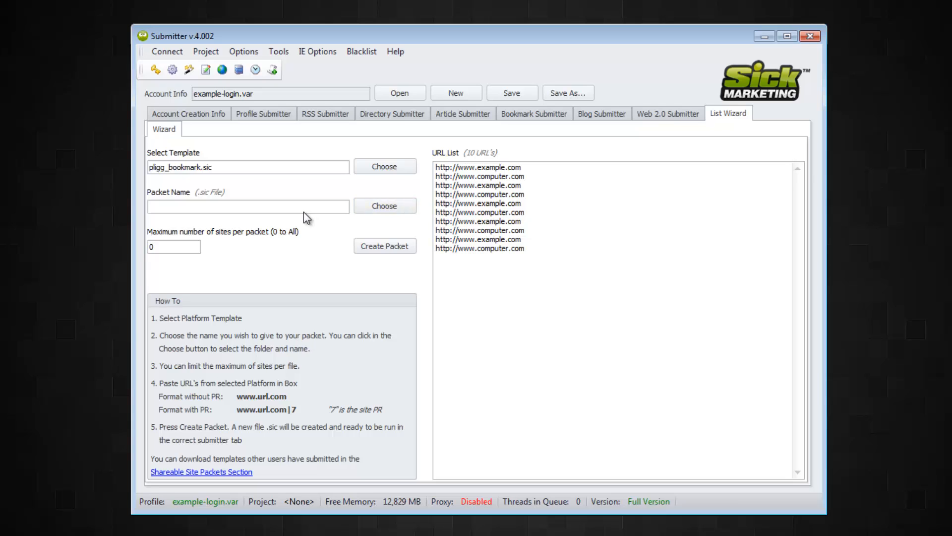
pyautogui.write('pligg-day1')
pyautogui.moveTo(538, 246); pyautogui.dragTo(400, 146)
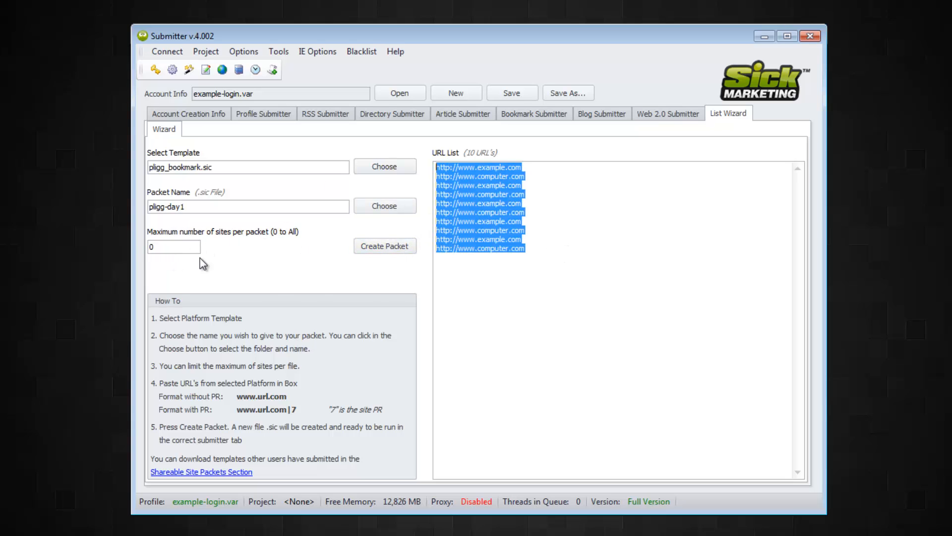
# - Create the pligg-day1.sic packet from the listed URLs and dismiss the confirmation
pyautogui.click(392, 245)
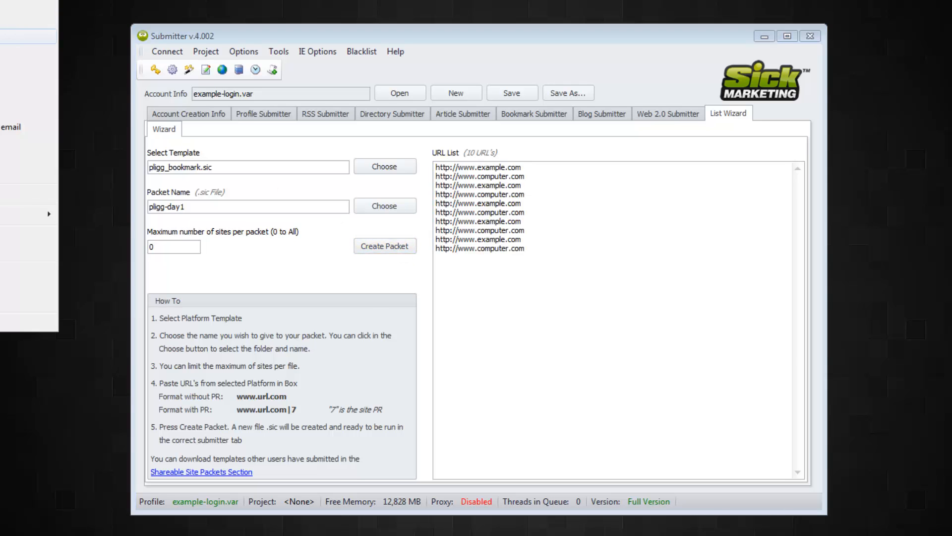
pyautogui.scroll(6, 575, 273)
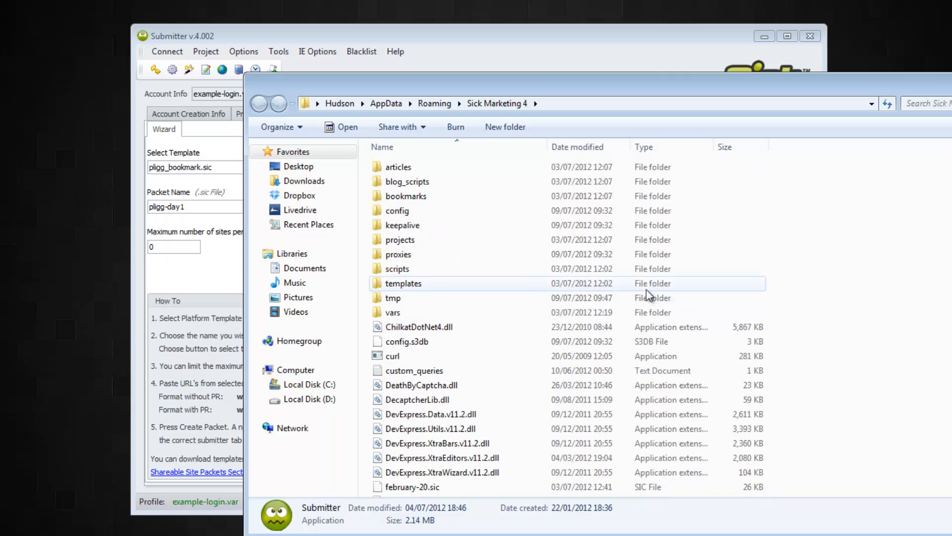
pyautogui.click(539, 47)
pyautogui.click(385, 250)
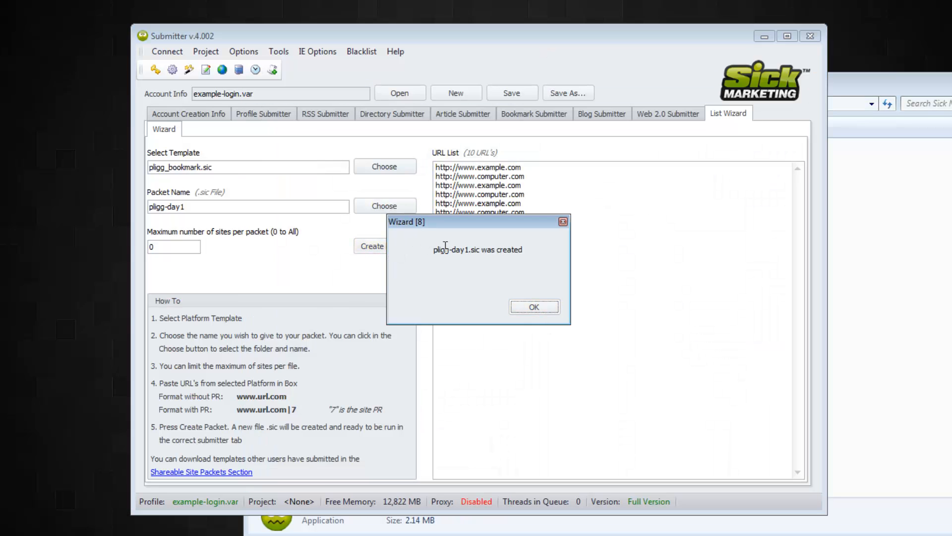
pyautogui.click(544, 307)
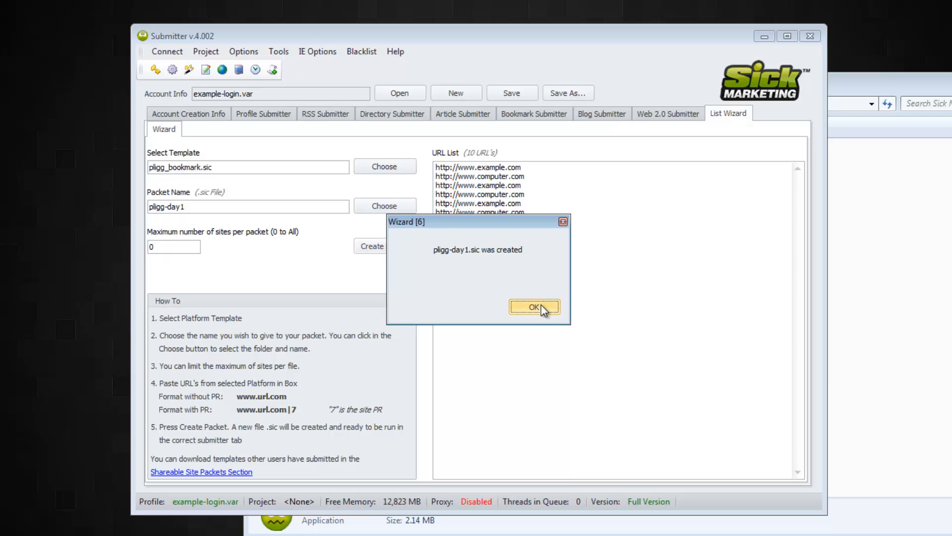
# - Refresh the Sick Marketing 4 folder in Explorer to confirm pligg-day1.sic (42 KB) is there
pyautogui.click(928, 87)
pyautogui.scroll(-8, 766, 226)
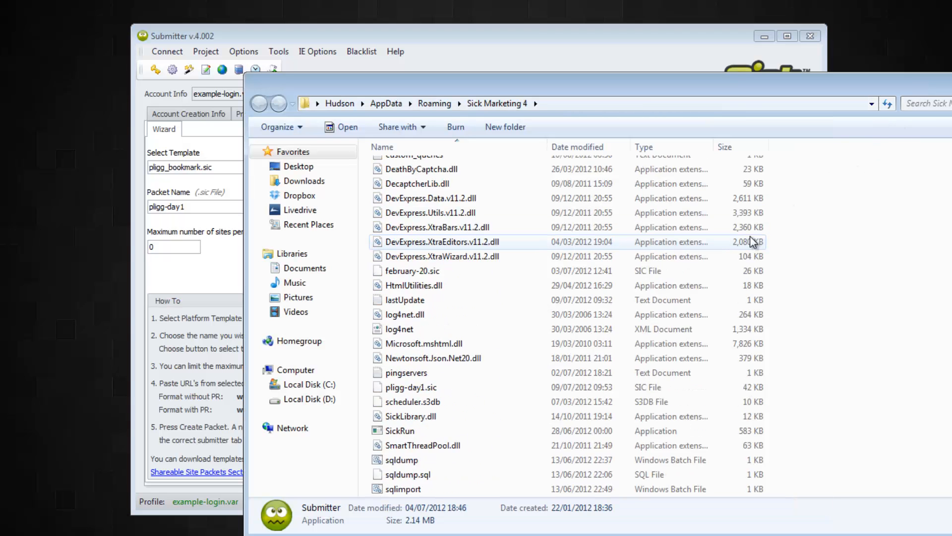
pyautogui.scroll(8, 750, 247)
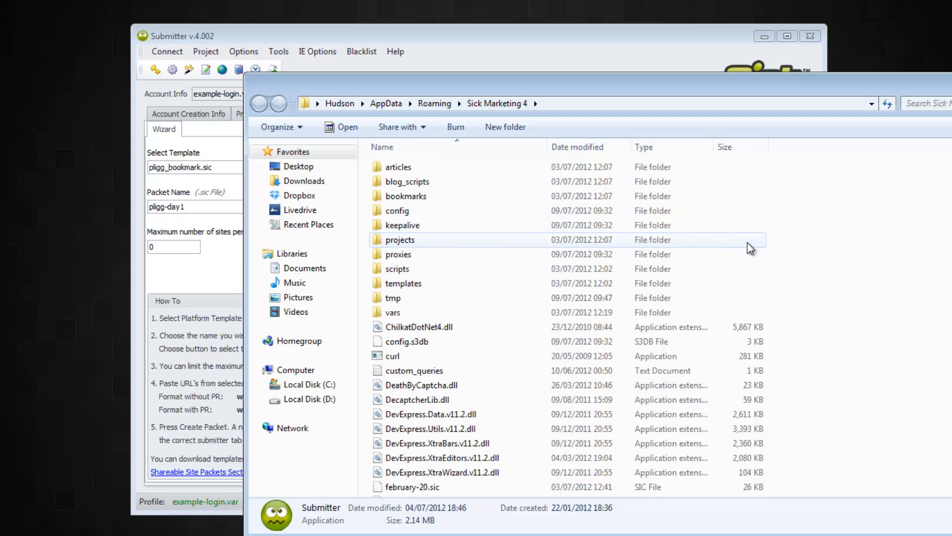
pyautogui.rightClick(820, 231)
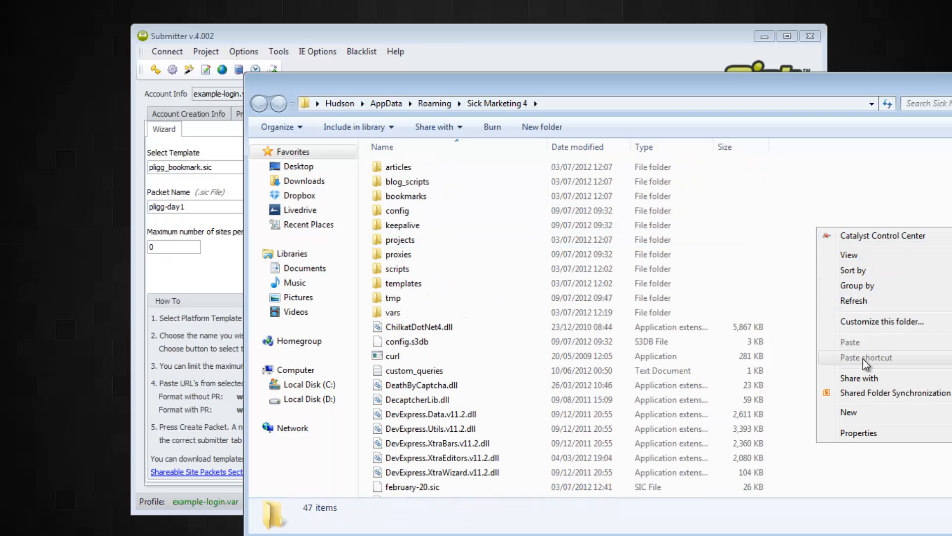
pyautogui.click(856, 300)
pyautogui.scroll(-8, 833, 299)
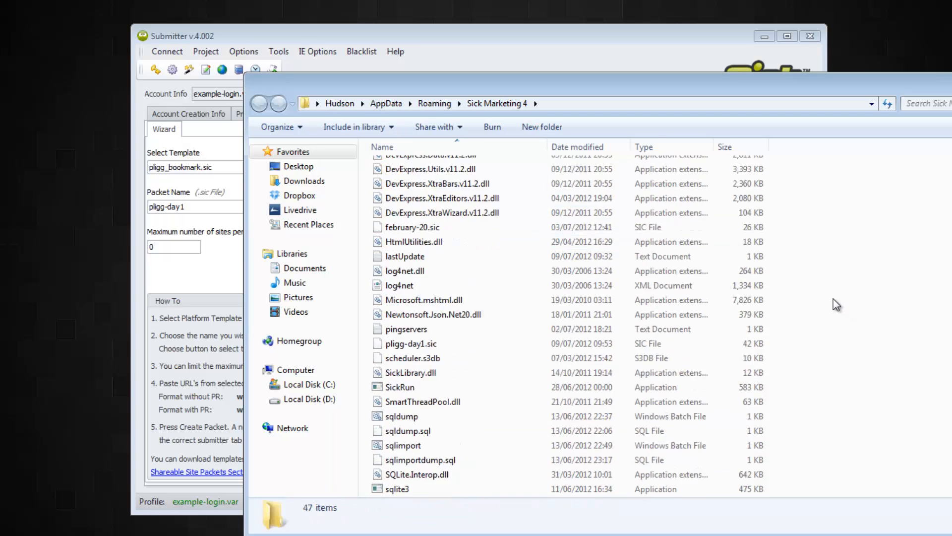